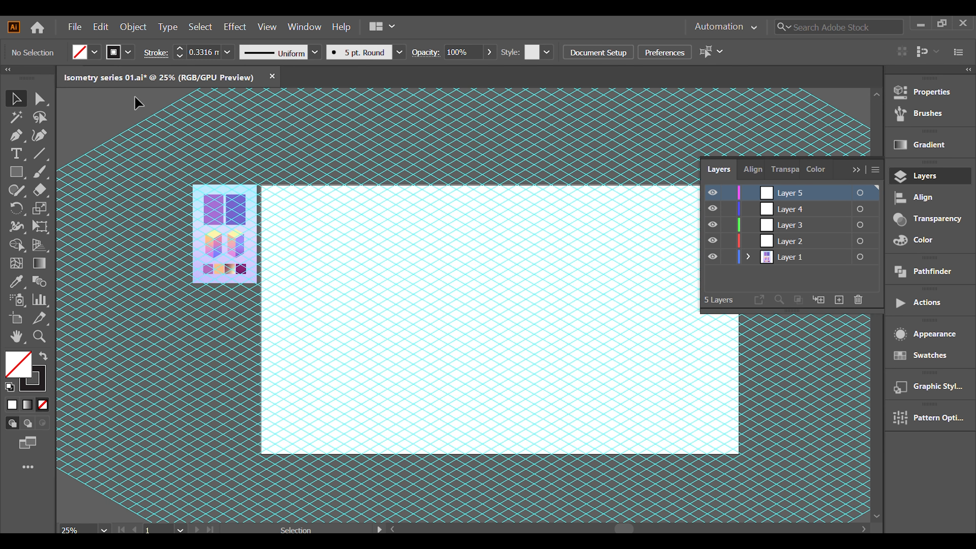
Move all the reference swatch artwork beside the artboard from Layer 1 to Layer 2 and deselect it
click(294, 283)
key(ctrl+a)
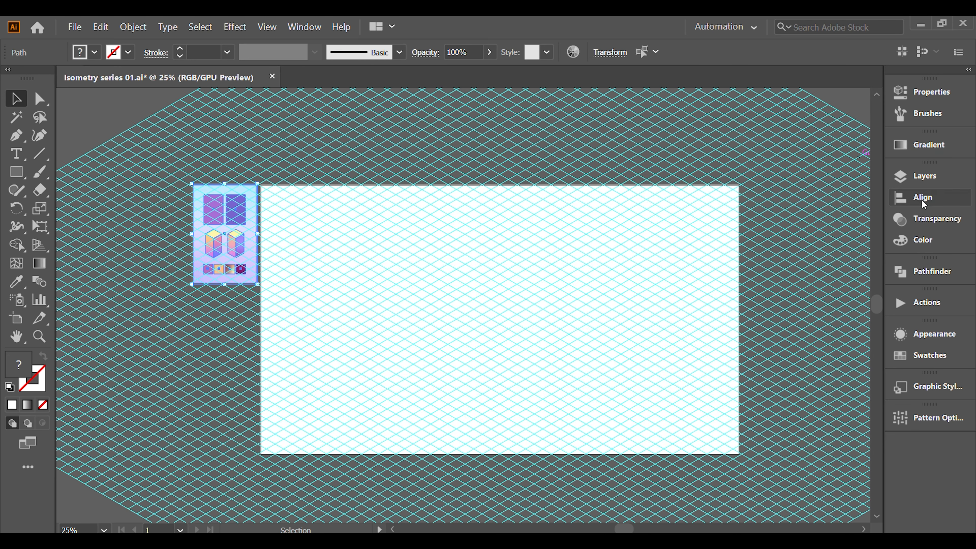
click(920, 176)
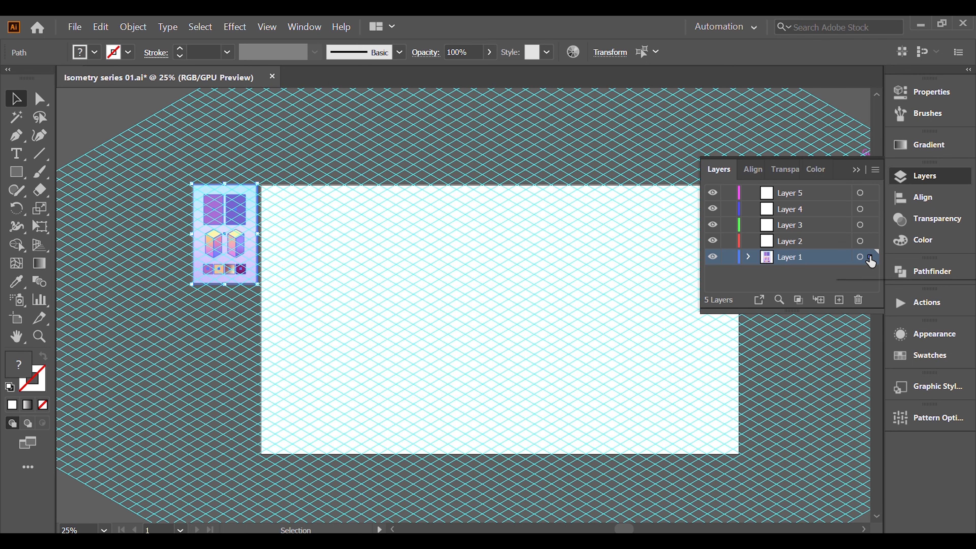
drag(870, 262, 871, 248)
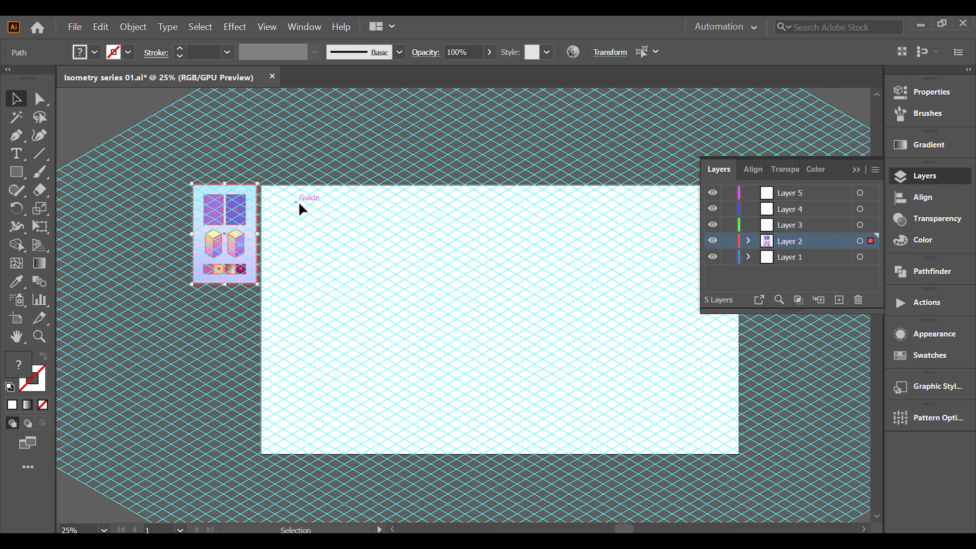
click(118, 105)
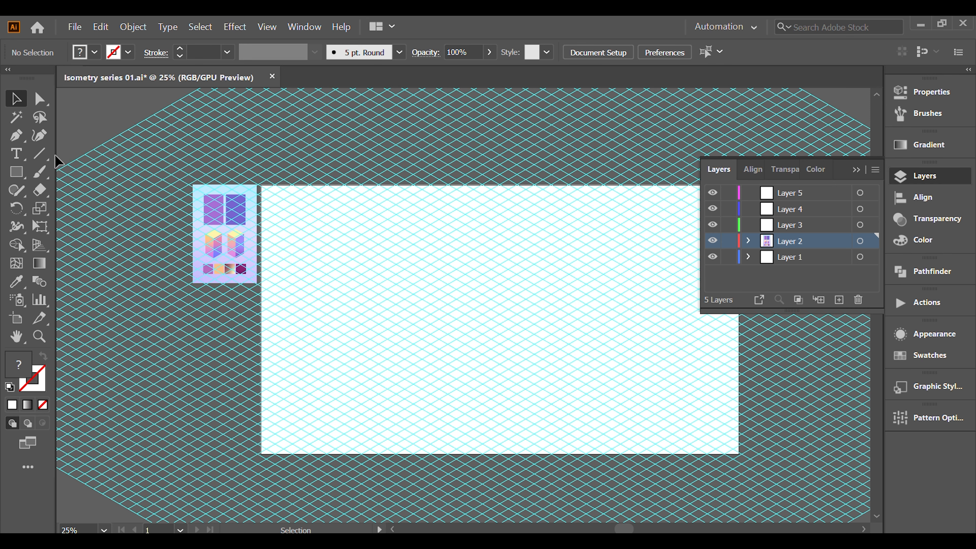
Draw a rectangle on Layer 2 that covers the whole artboard from corner to corner
scroll(193, 198, up, 2)
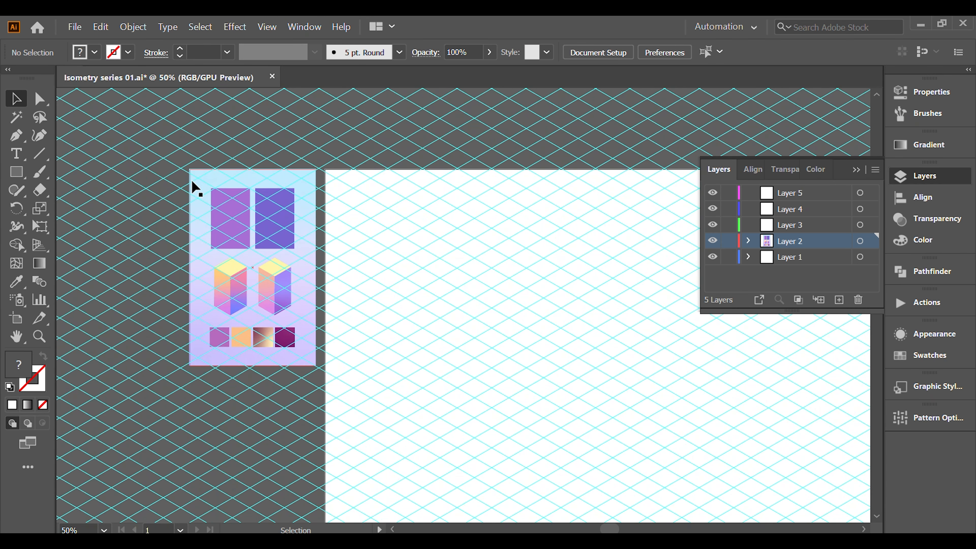
click(16, 172)
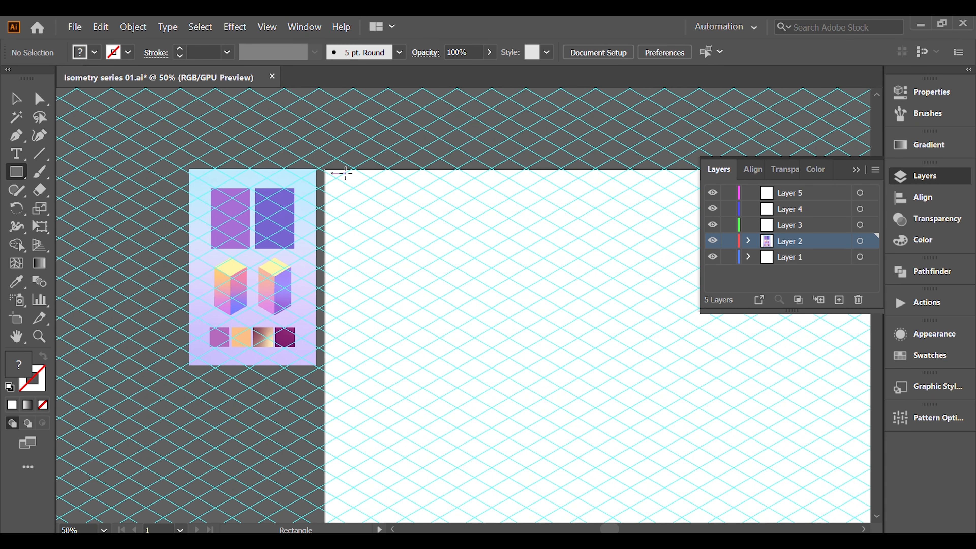
scroll(338, 169, up, 3)
drag(293, 177, 714, 423)
scroll(384, 238, down, 3)
scroll(715, 424, down, 3)
drag(715, 423, 792, 459)
scroll(813, 463, up, 5)
key(v)
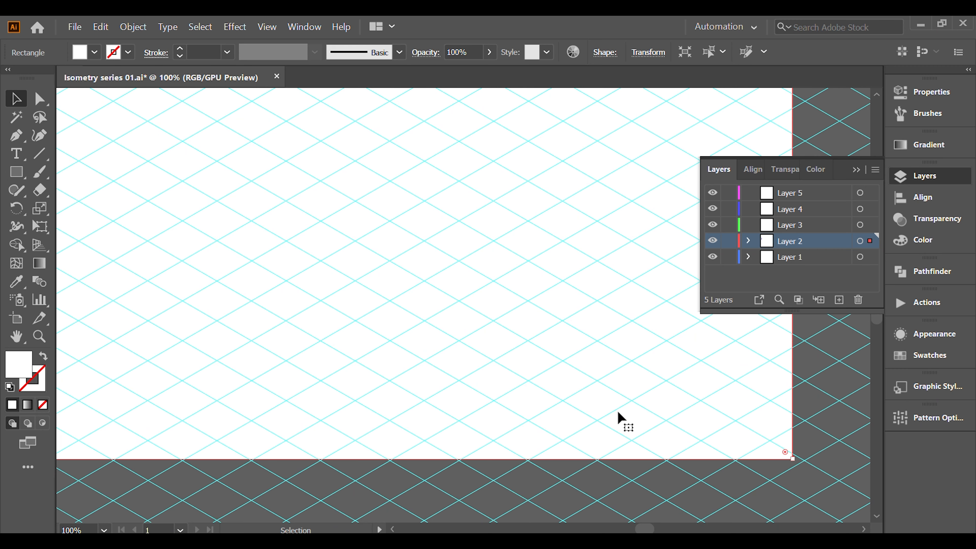
scroll(612, 412, down, 5)
scroll(382, 323, up, 1)
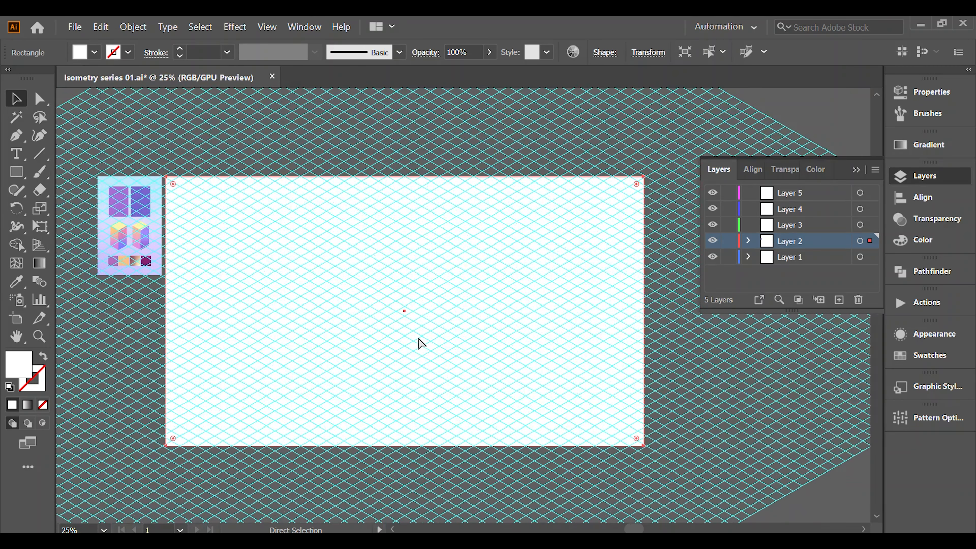
Fill the artboard-sized rectangle with red d34646 and deselect it
double_click(20, 364)
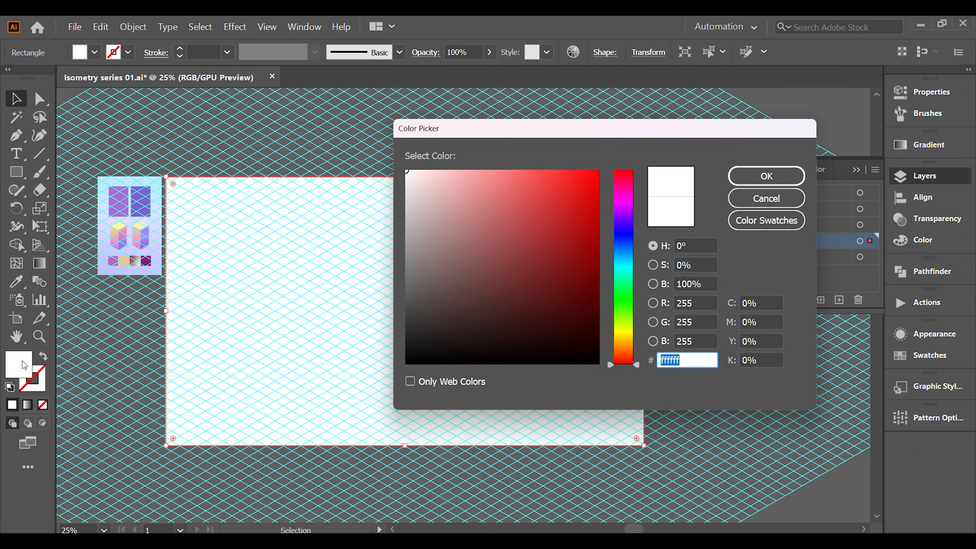
mouse_move(536, 225)
mouse_down()
mouse_move(527, 224)
mouse_move(537, 203)
mouse_up()
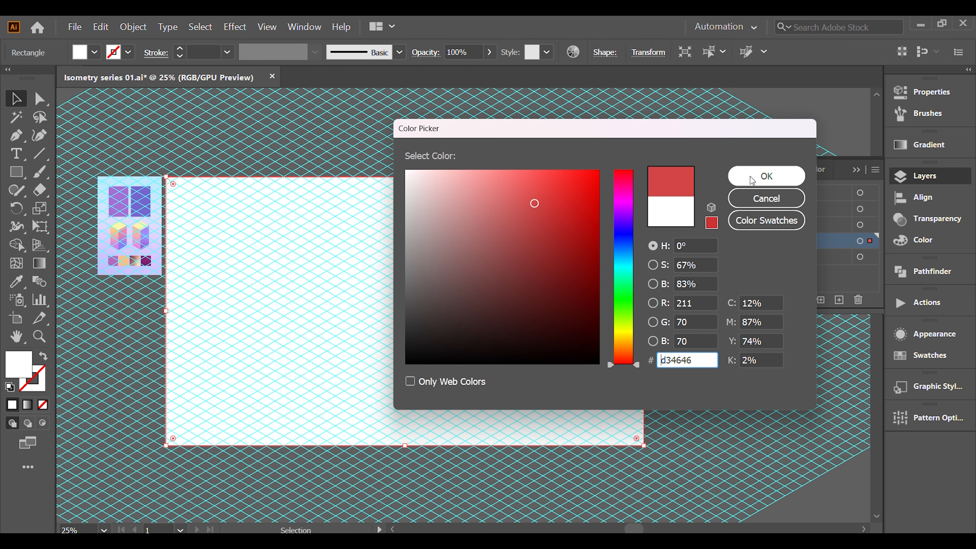
click(758, 176)
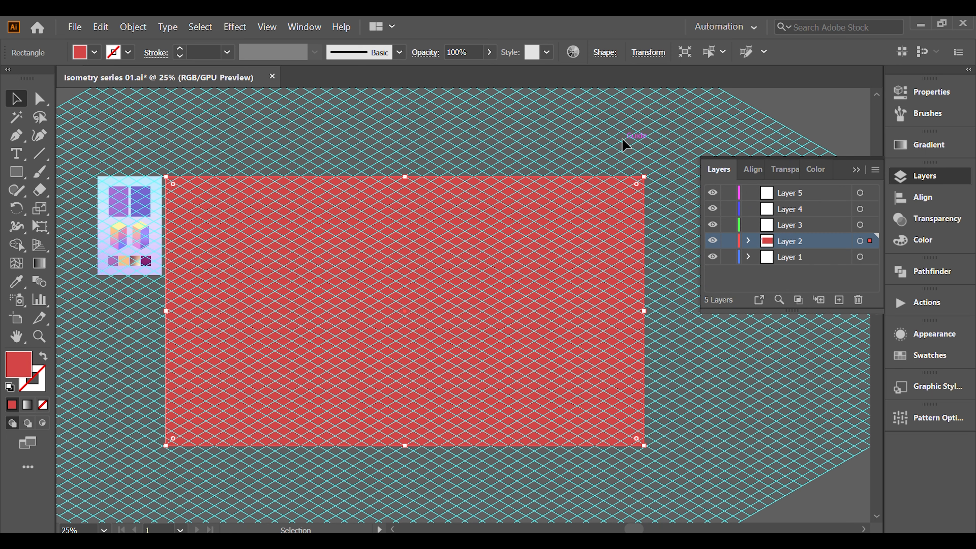
click(621, 137)
scroll(419, 235, up, 2)
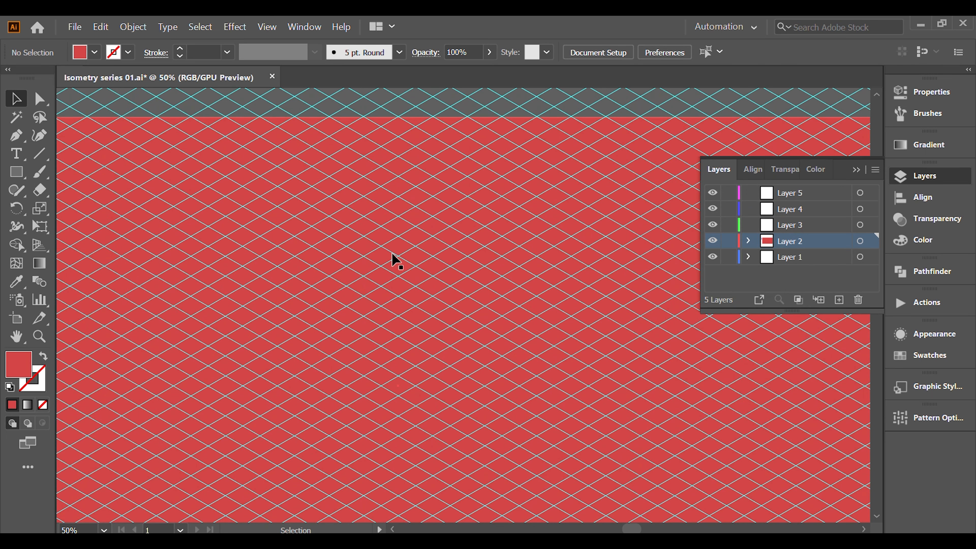
Lock Layer 2 so the background cannot be selected, and make Layer 4 the active layer
click(508, 288)
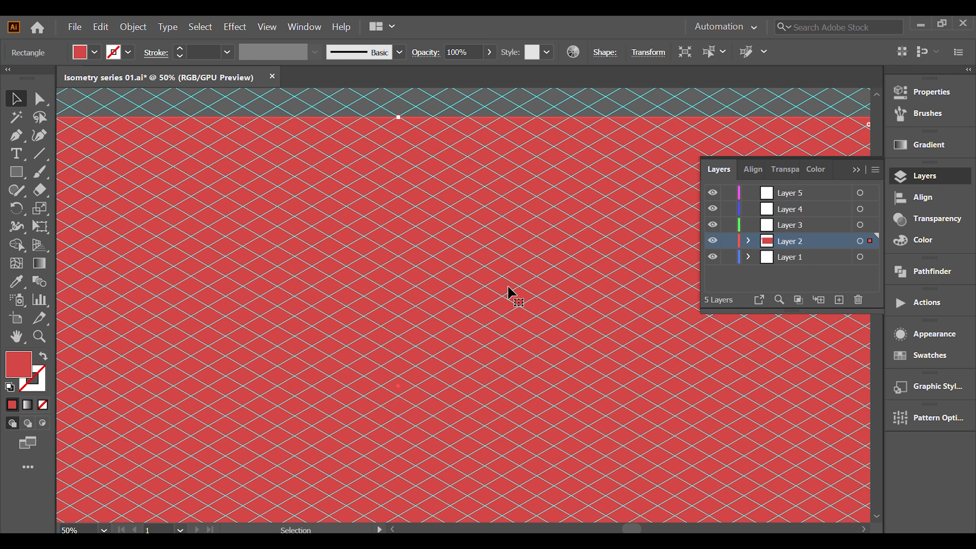
click(728, 241)
scroll(488, 266, down, 3)
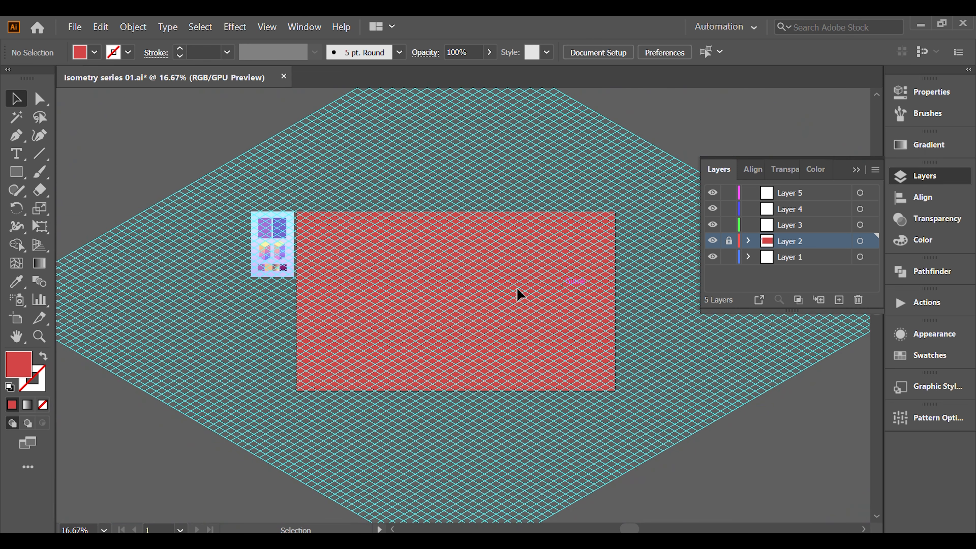
key(a)
scroll(525, 236, up, 3)
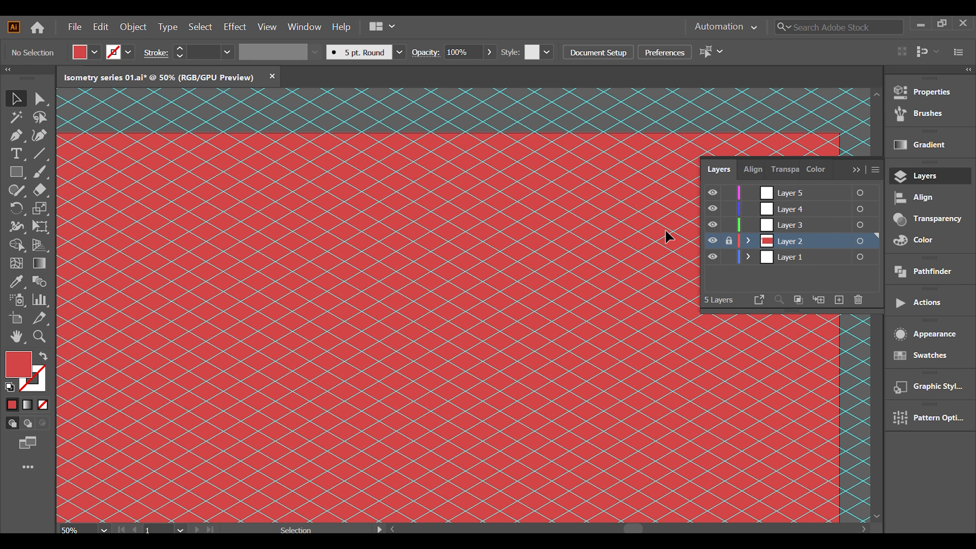
click(825, 209)
click(856, 170)
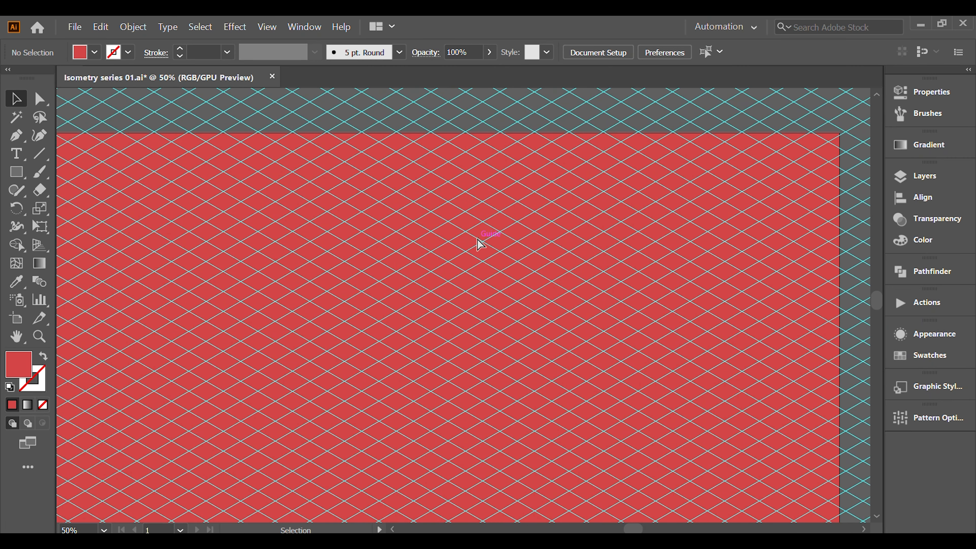
scroll(536, 256, down, 2)
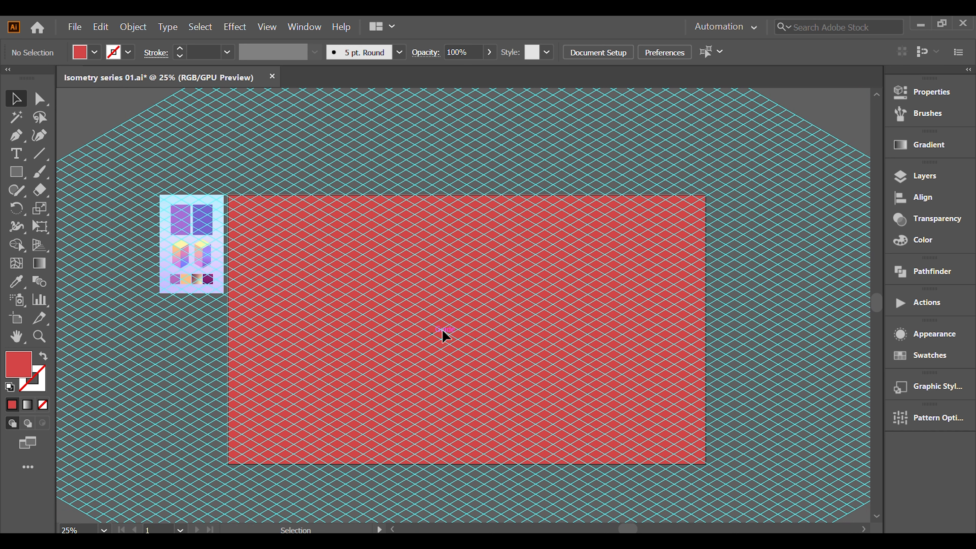
Create a new action set named Isometry
click(913, 302)
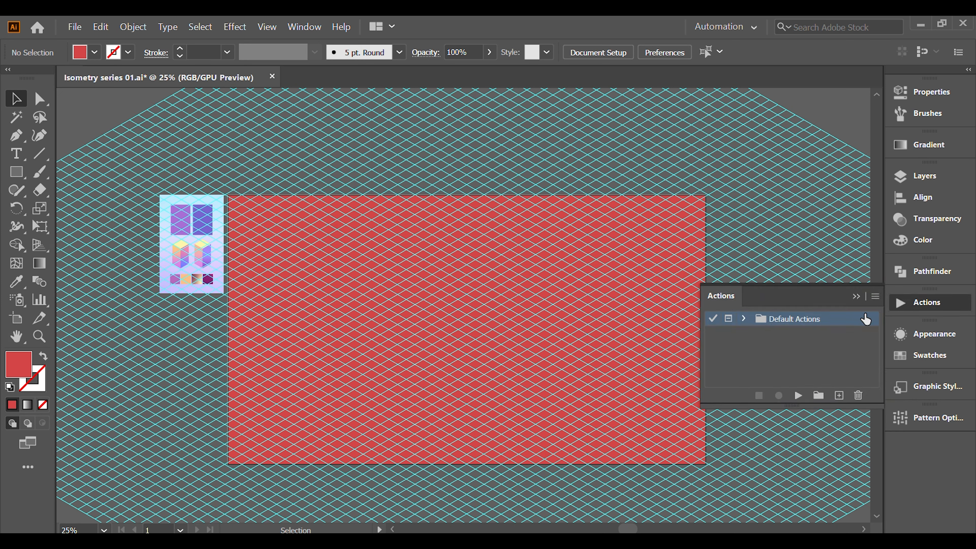
click(305, 26)
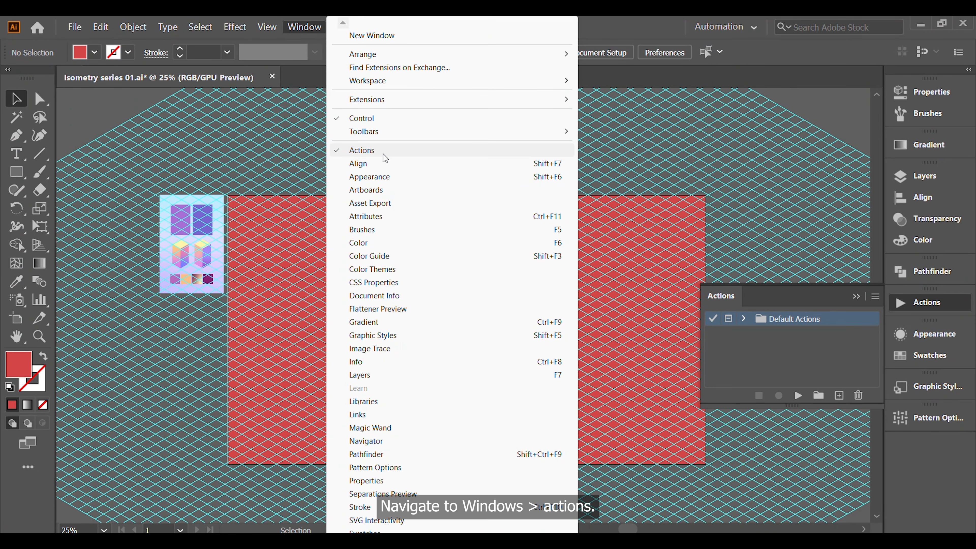
click(450, 154)
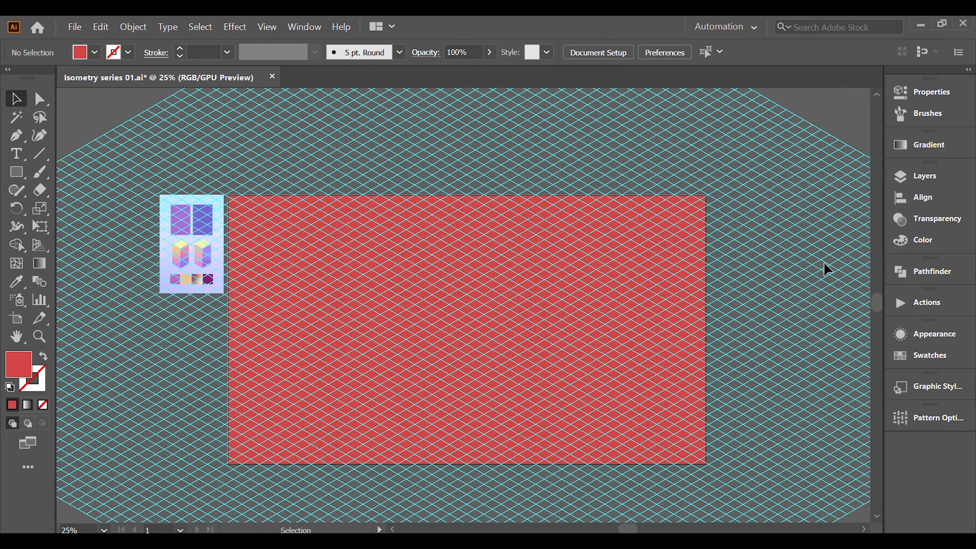
click(939, 302)
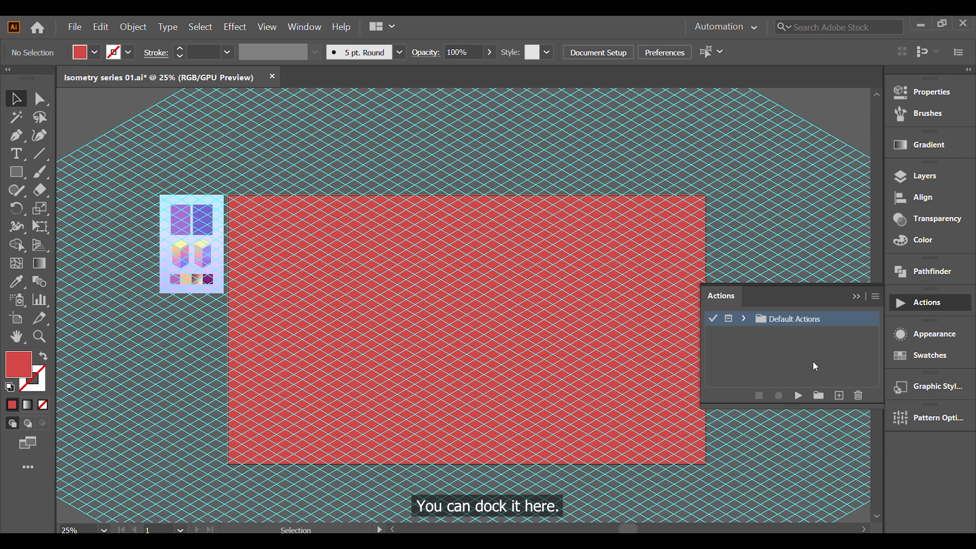
click(819, 395)
text(I)
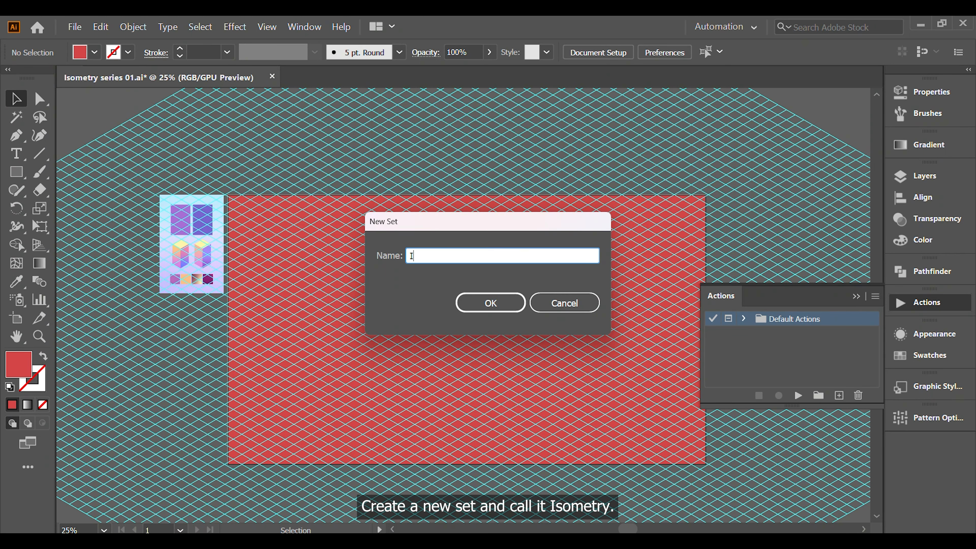
text(sometry)
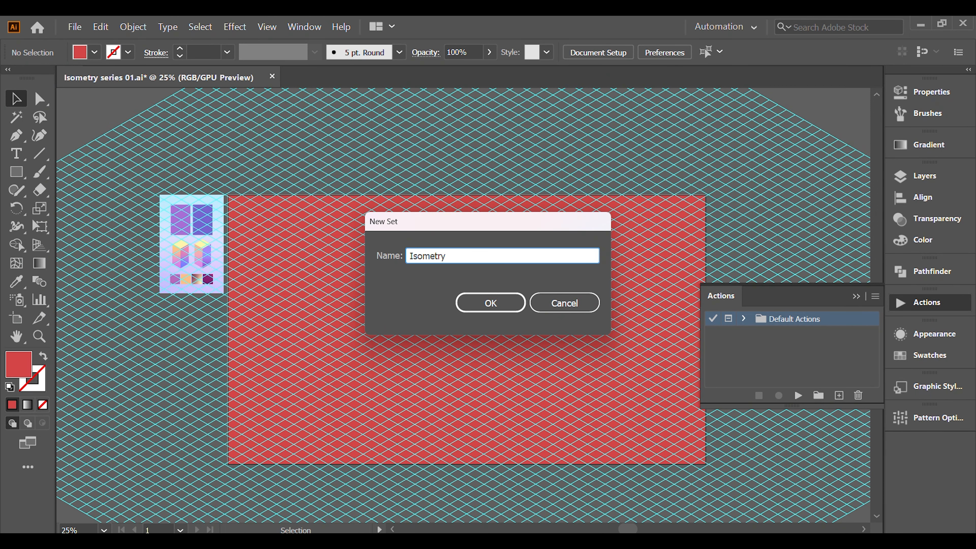
key(Return)
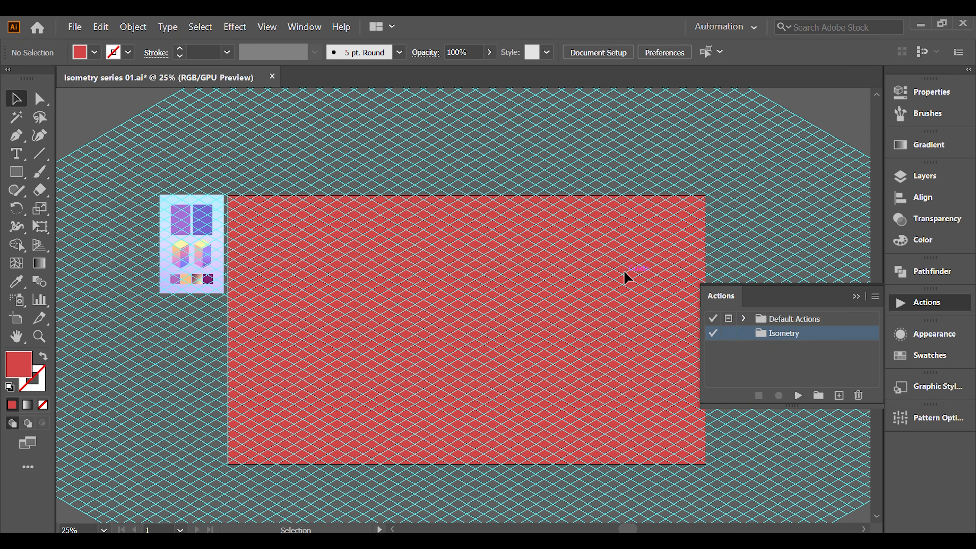
Draw a square near the upper middle of the red background on Layer 4
scroll(464, 355, up, 1)
click(16, 171)
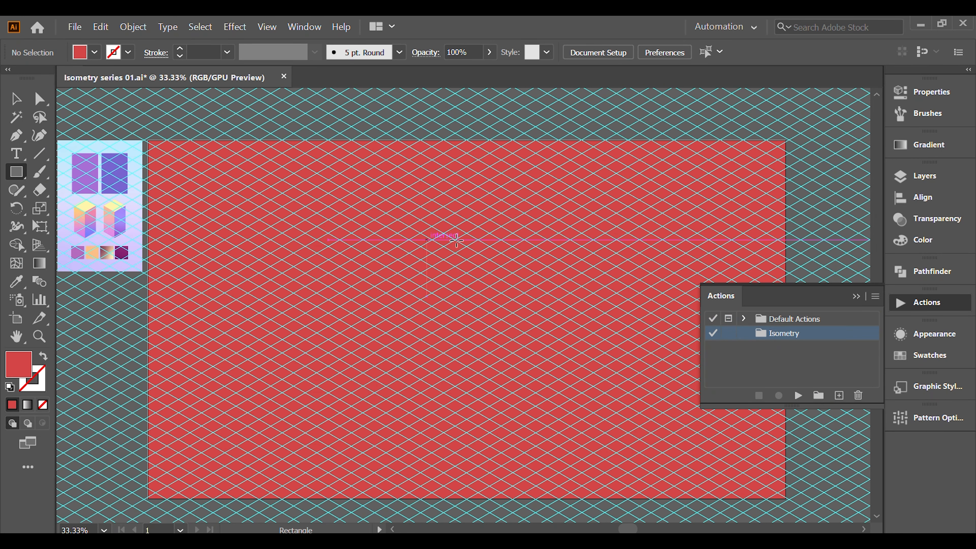
drag(397, 211, 480, 296)
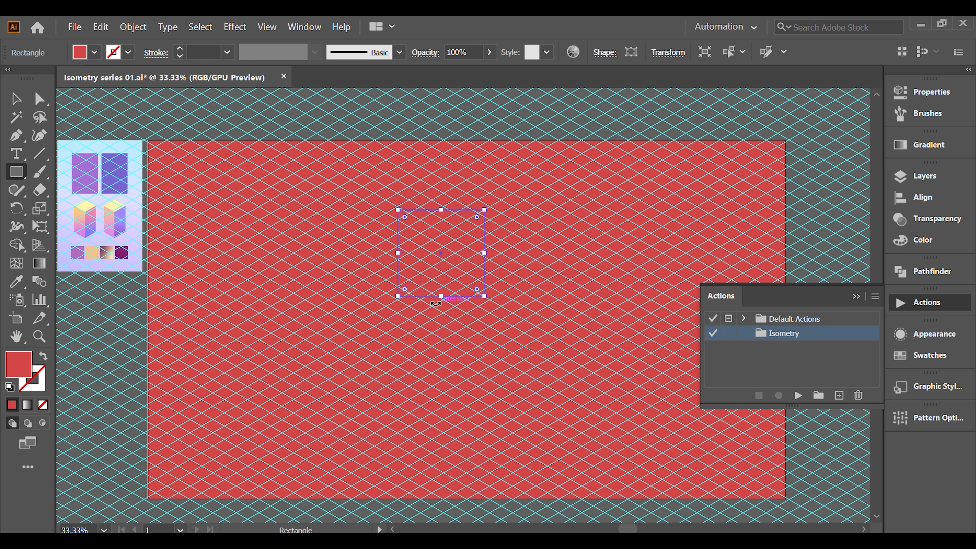
click(16, 99)
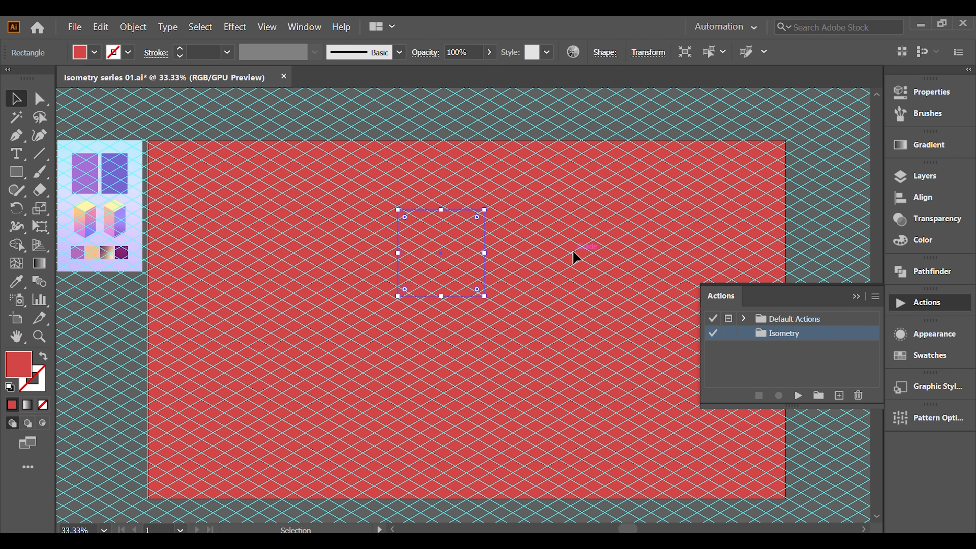
Fill the square with blue 224a99 and duplicate it into an evenly spaced horizontal row of three
double_click(19, 364)
mouse_move(623, 325)
mouse_down()
mouse_move(629, 244)
mouse_move(533, 232)
mouse_move(521, 259)
mouse_move(556, 246)
mouse_up()
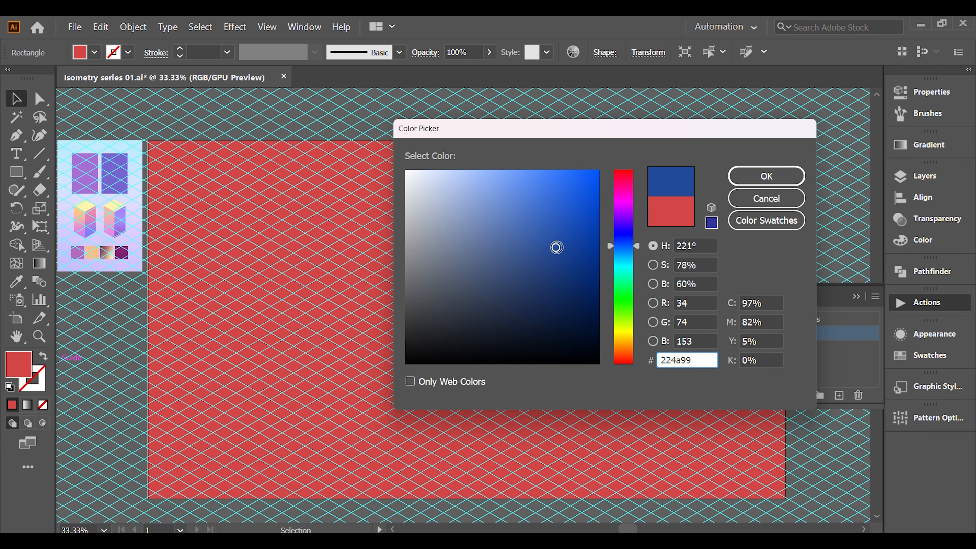
click(766, 176)
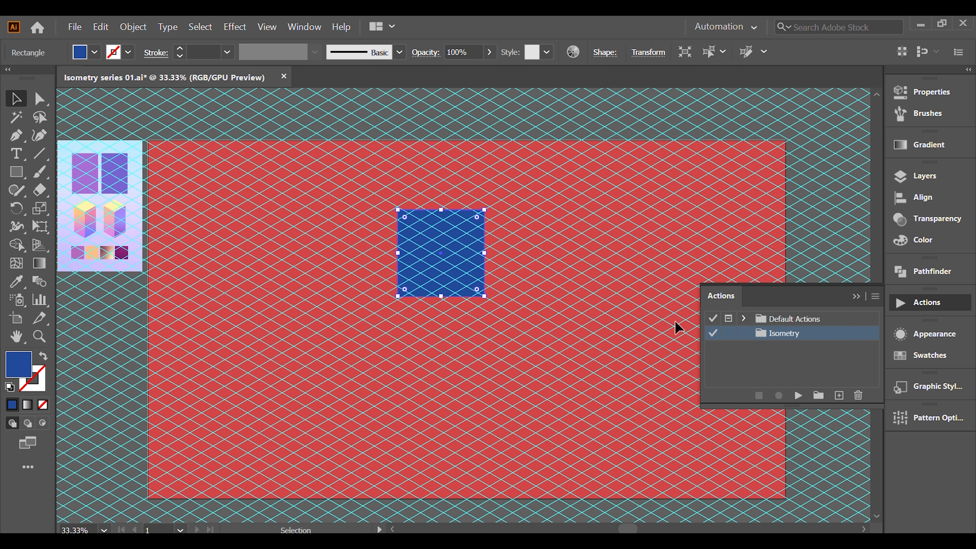
drag(444, 252, 490, 260)
key(ctrl+d)
Start recording a new action named Iso top in the Isometry set with the leftmost blue square selected
click(401, 272)
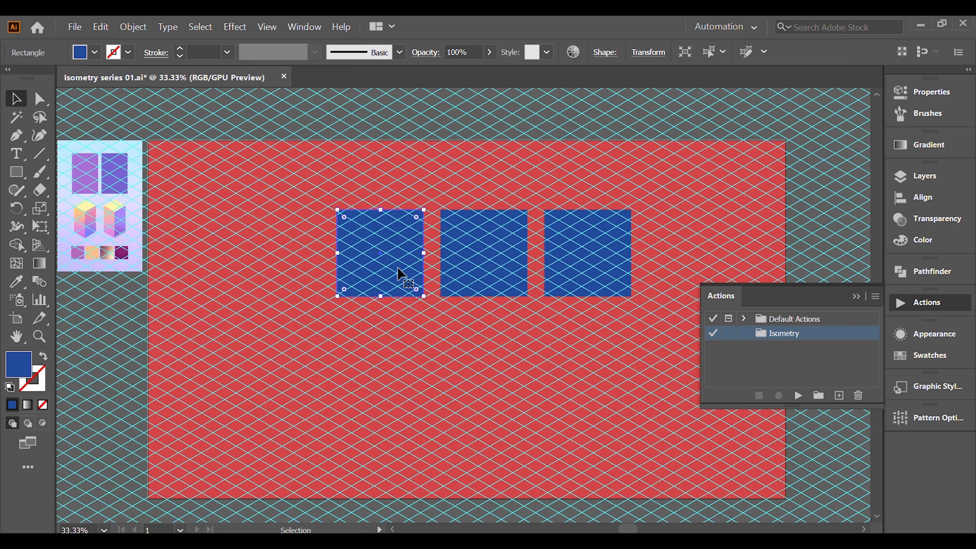
click(839, 396)
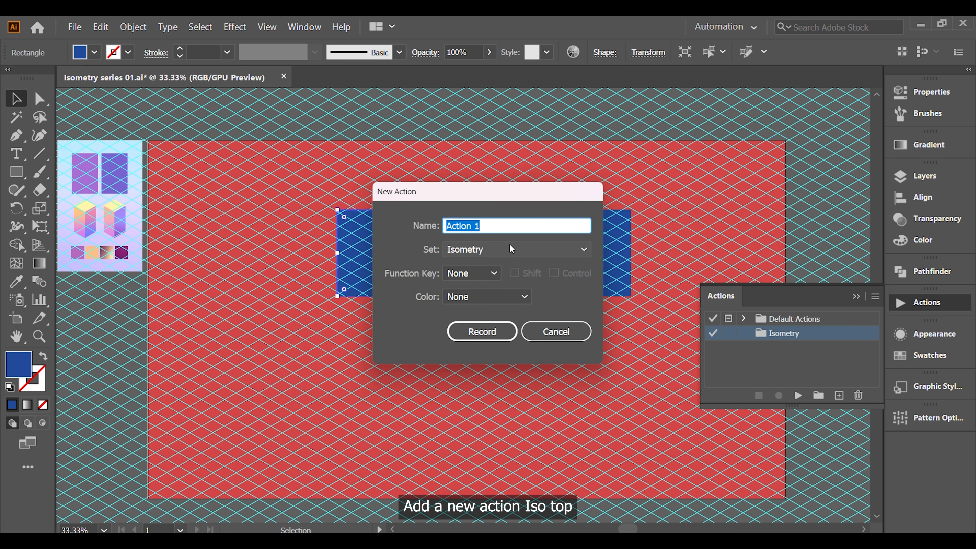
text(Iso top)
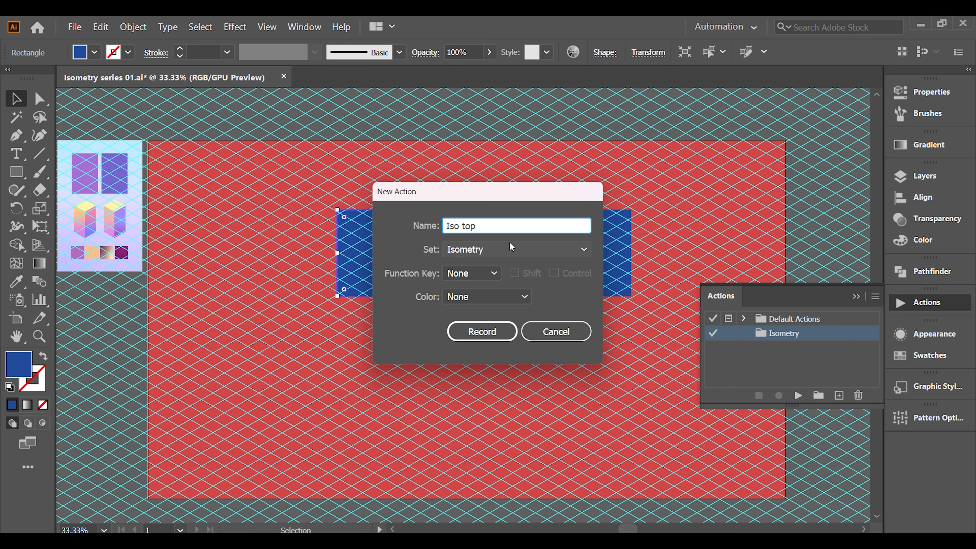
key(Return)
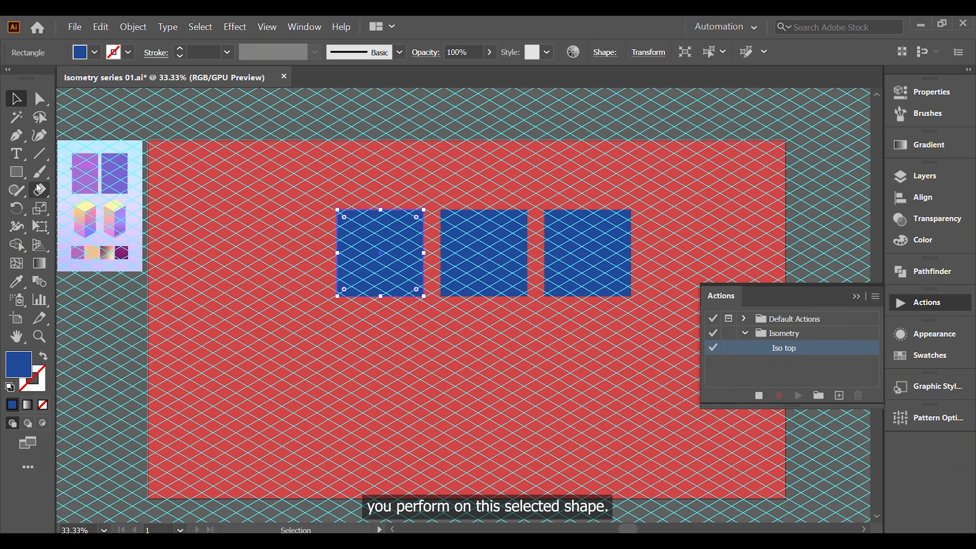
Scale the leftmost blue square non-uniformly to 100% horizontal and 86.062% vertical
double_click(39, 209)
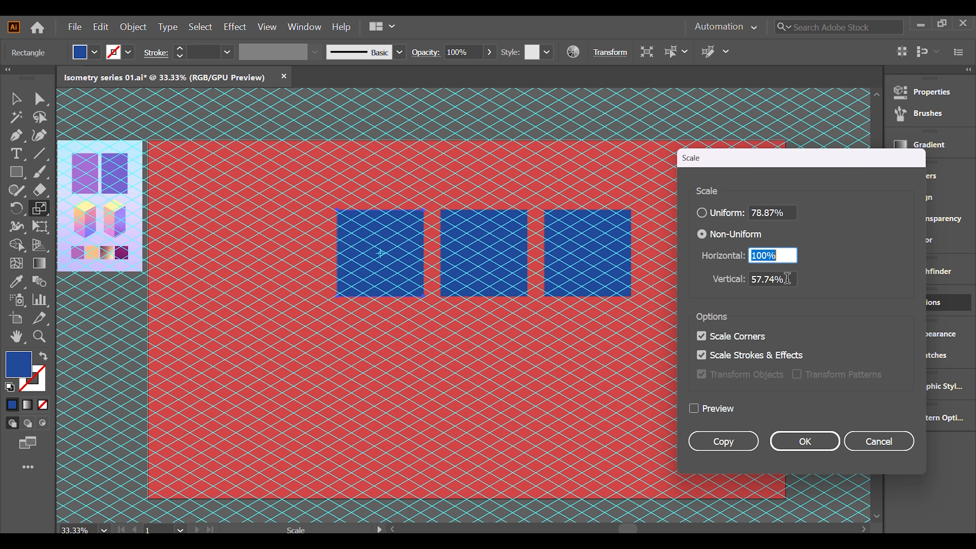
drag(786, 279, 735, 278)
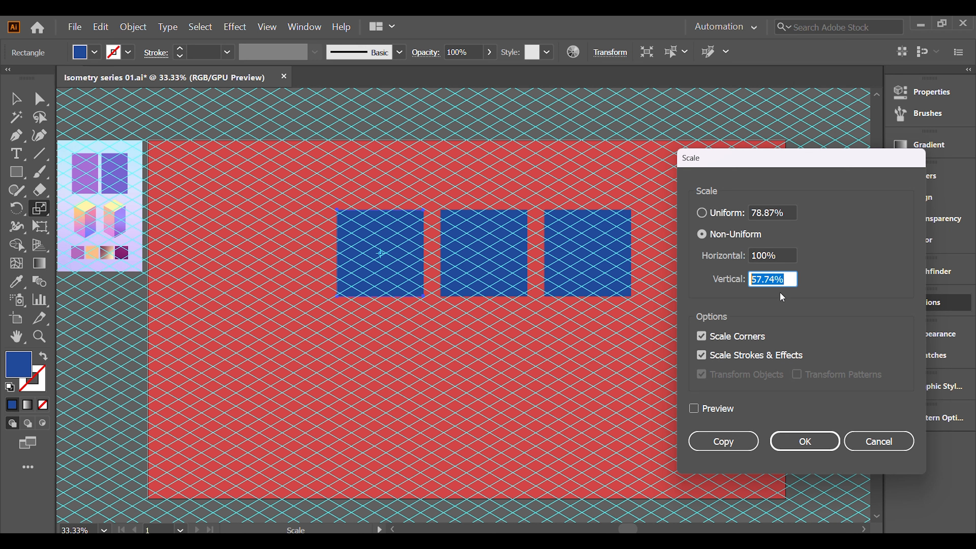
text(86.062)
key(Return)
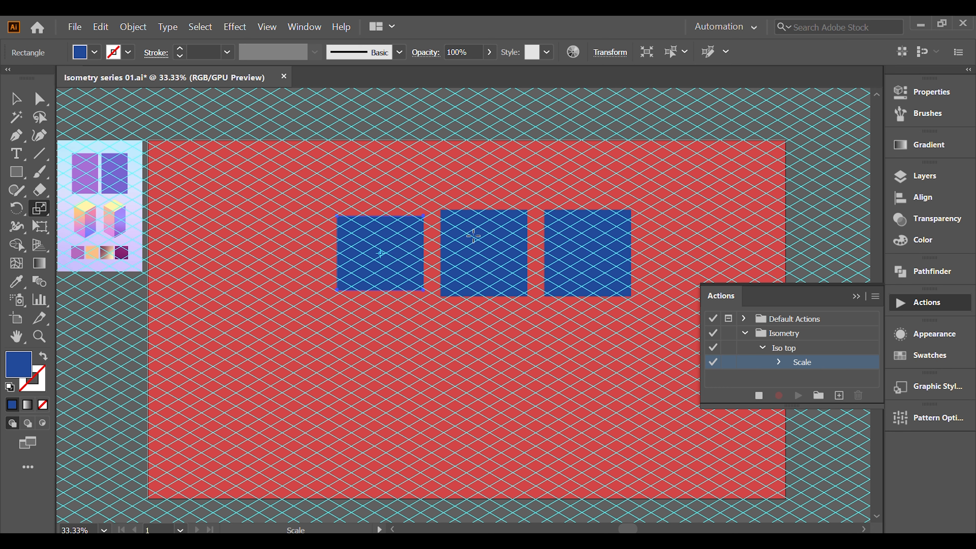
Shear the scaled leftmost square by -30° along the horizontal axis
right_click(372, 256)
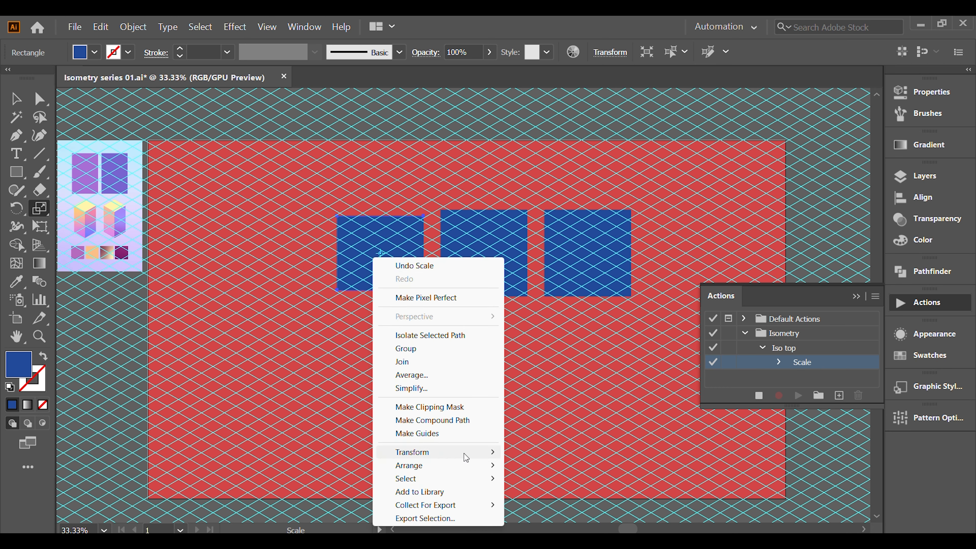
mouse_move(466, 457)
click(530, 415)
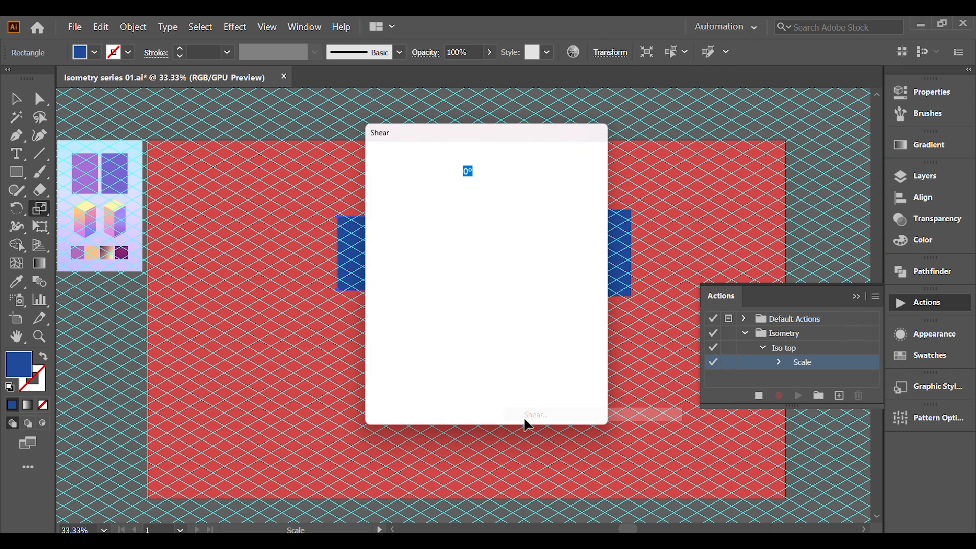
text(-3)
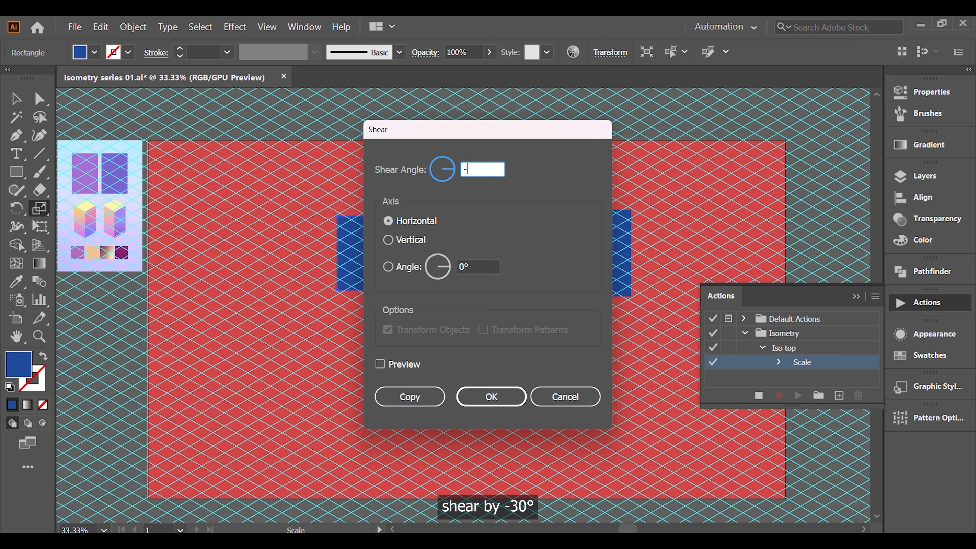
click(492, 396)
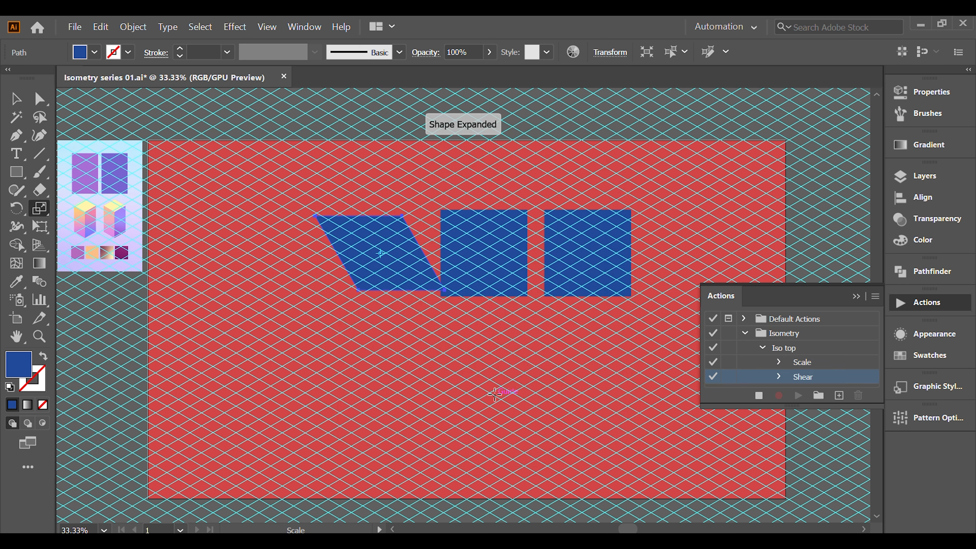
Rotate the sheared leftmost shape by 30°
right_click(401, 254)
mouse_move(490, 449)
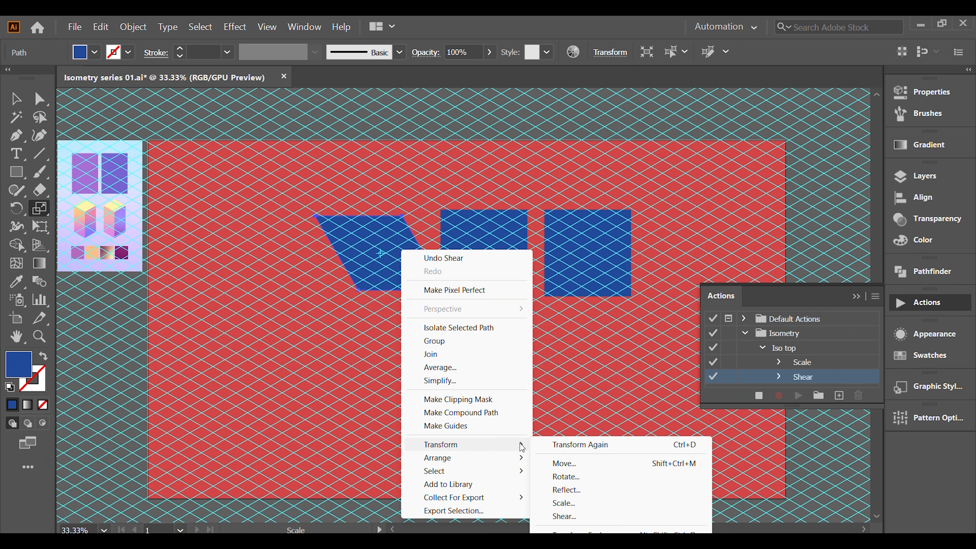
click(567, 477)
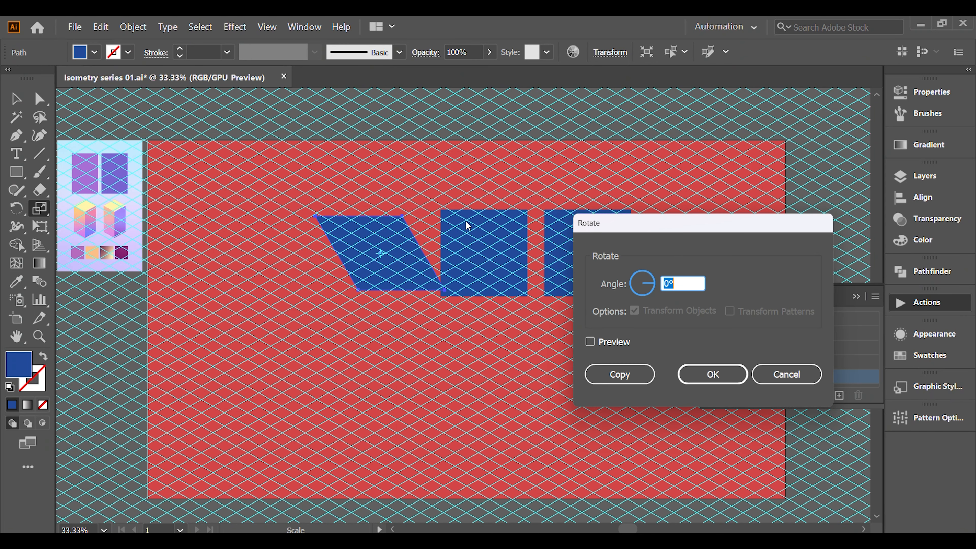
text(30)
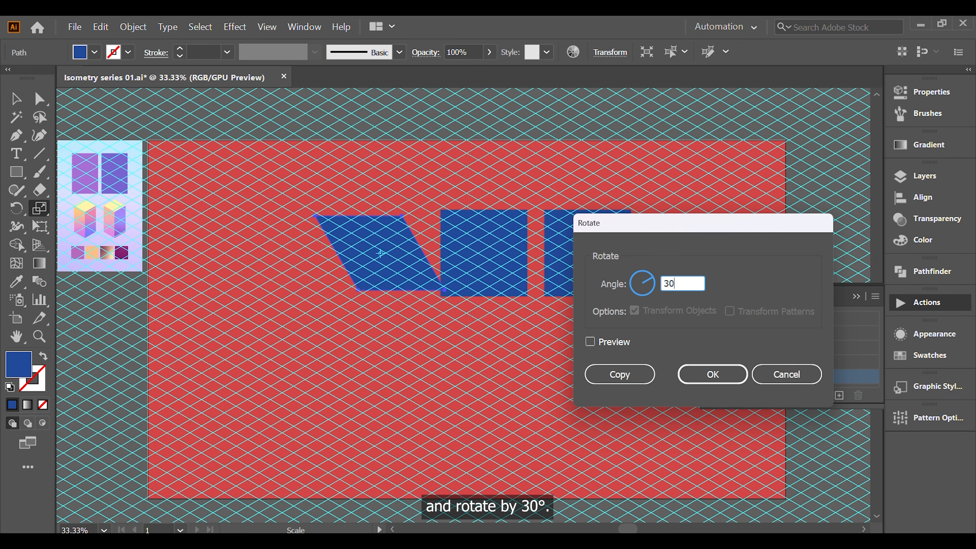
key(Return)
key(v)
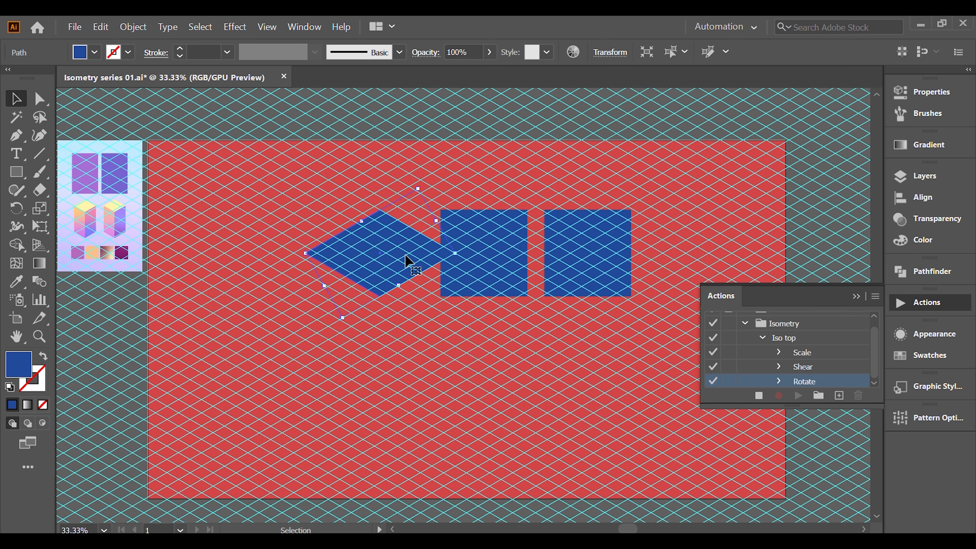
Move the blue rhombus left, clear of the middle square, and stop recording the Iso top action
drag(358, 251, 358, 251)
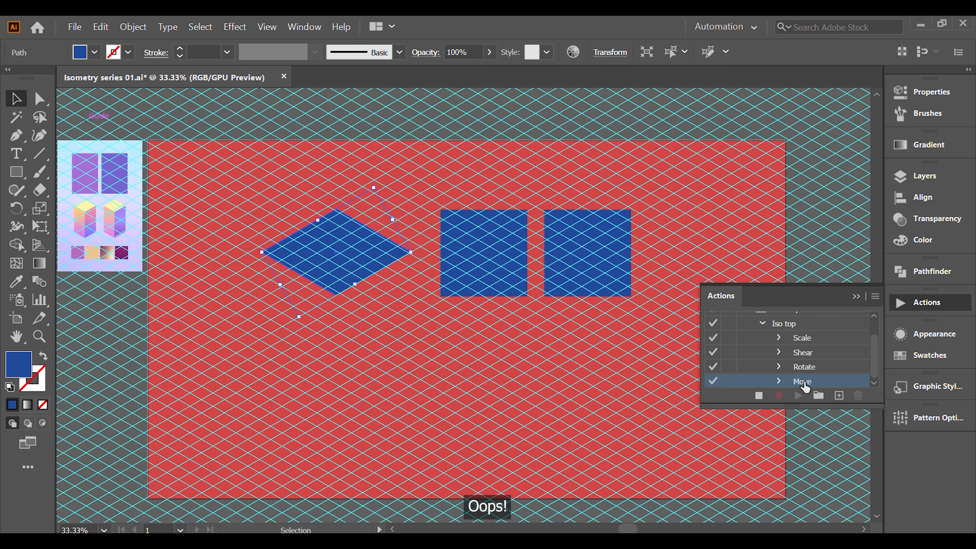
click(758, 396)
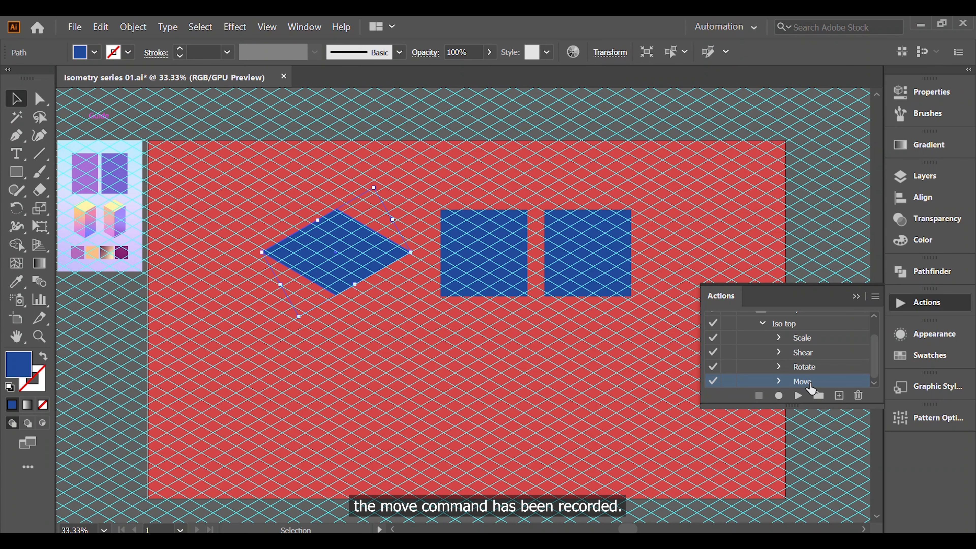
Delete the recorded Move command from the Iso top action and collapse the action
click(858, 395)
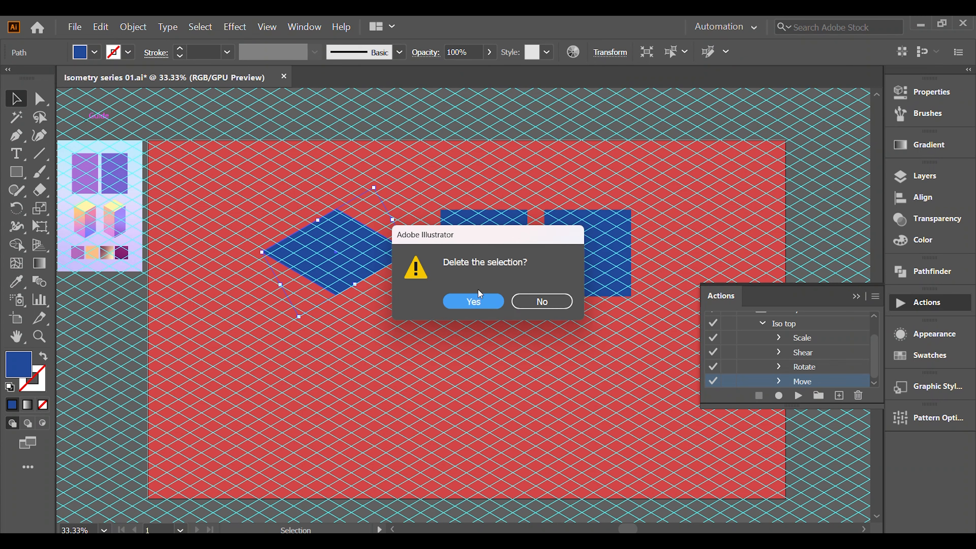
click(467, 300)
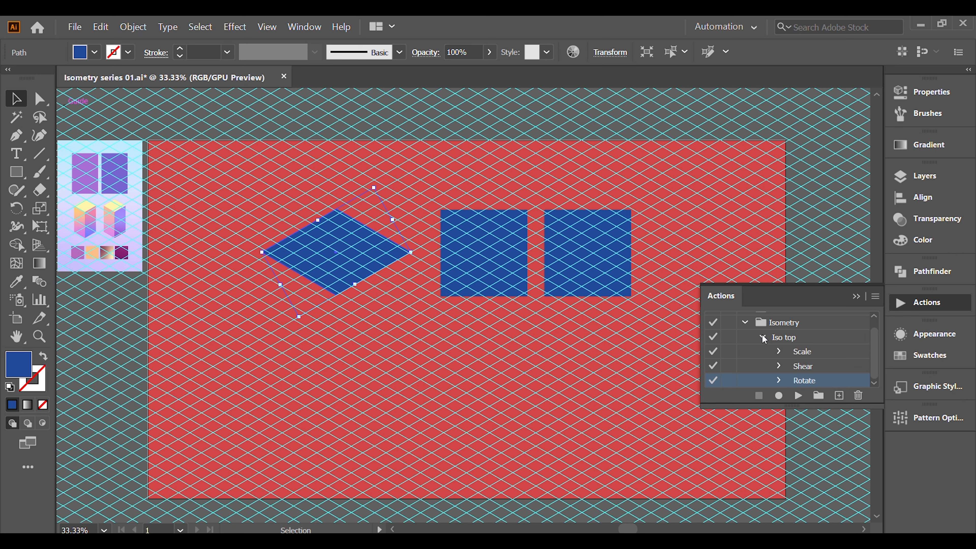
click(762, 338)
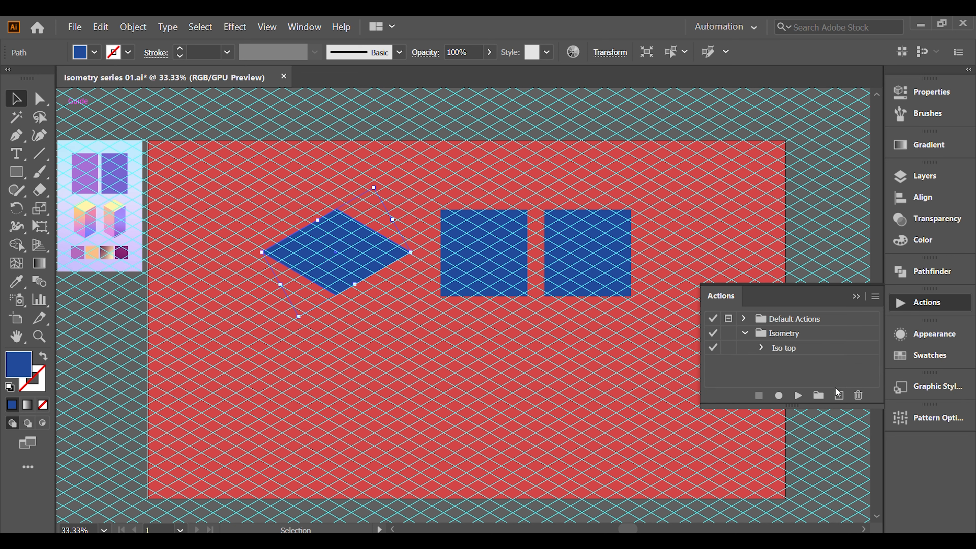
Start recording a new action named Iso left in the Isometry set
click(839, 395)
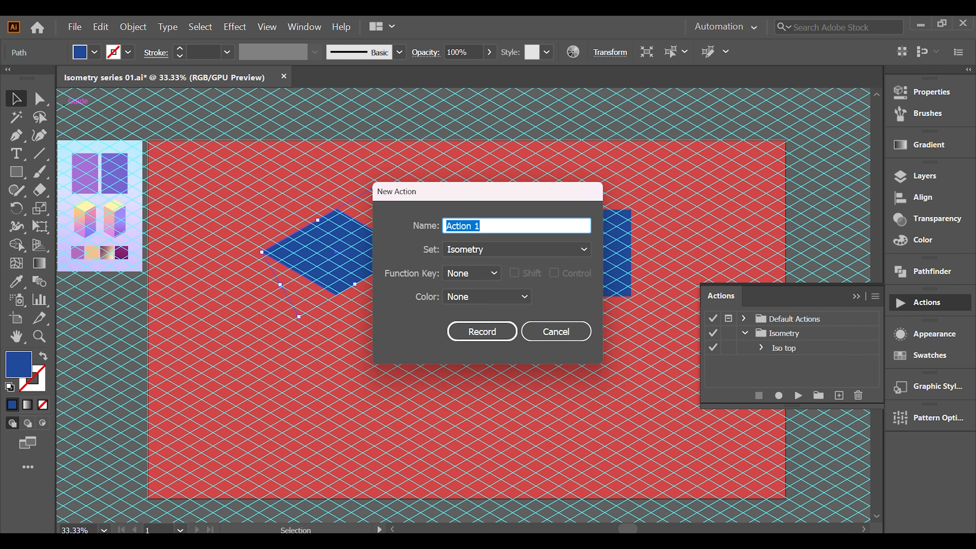
text(Iso left)
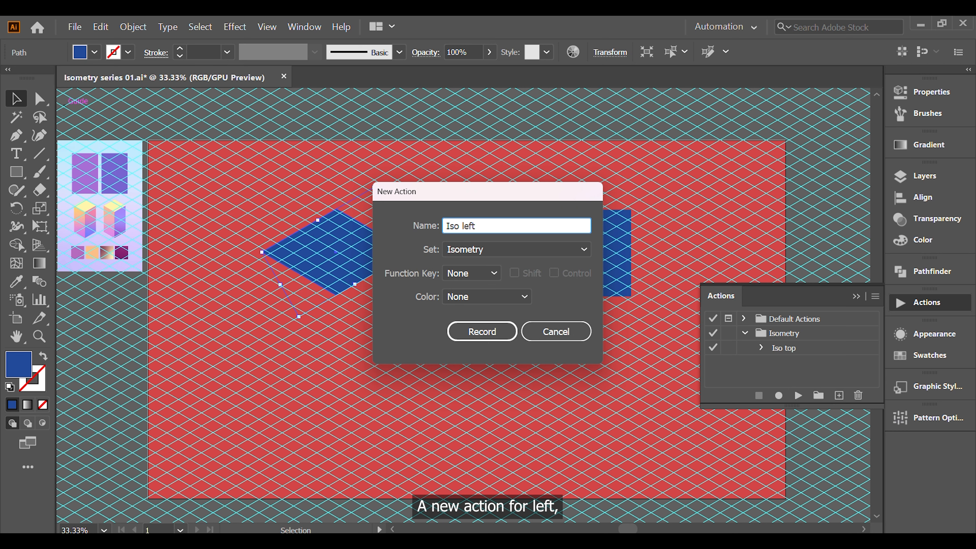
key(Return)
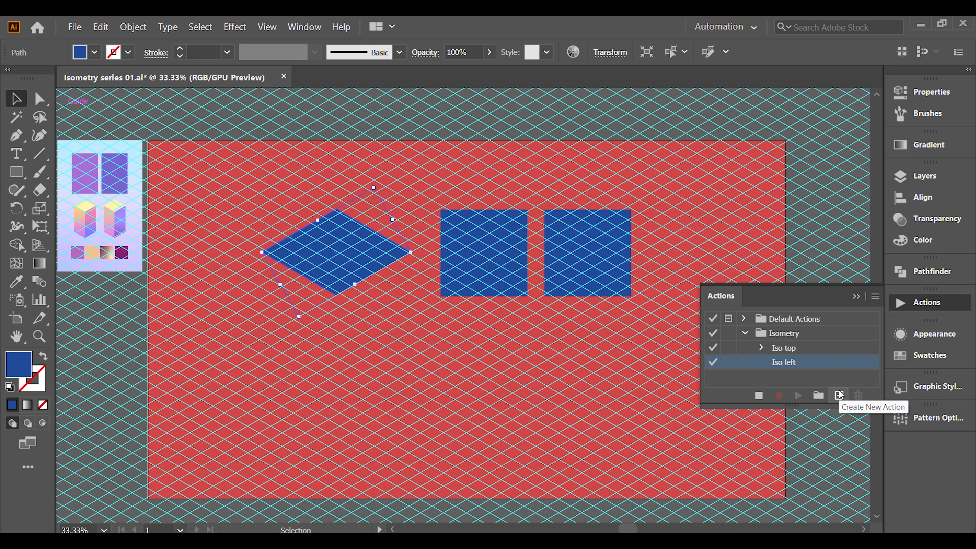
Scale the middle blue square non-uniformly to 100% horizontal and 86.062% vertical
click(482, 277)
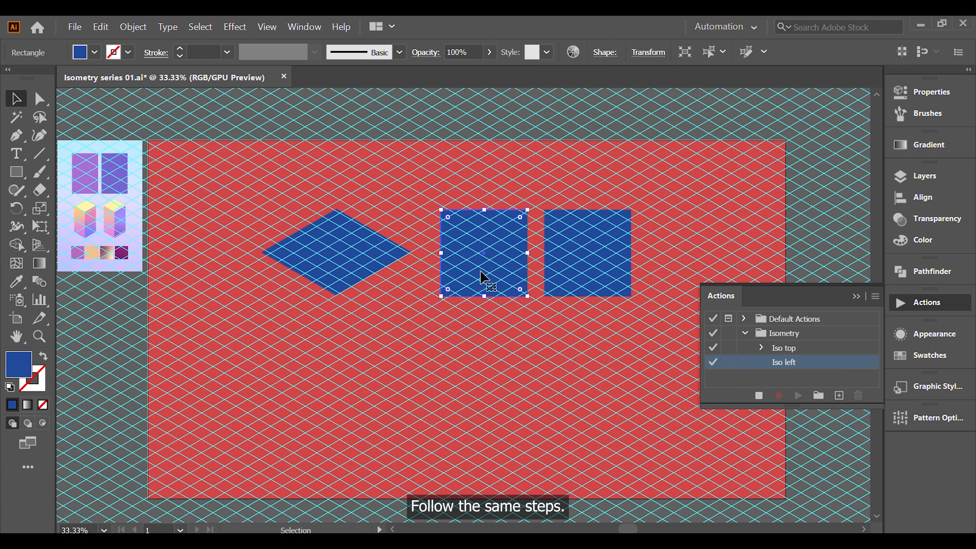
double_click(39, 208)
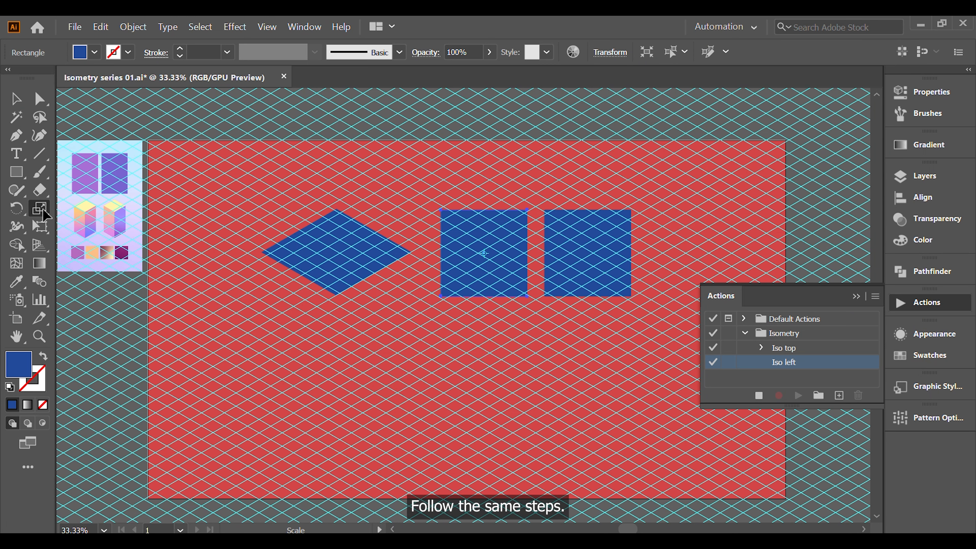
click(804, 441)
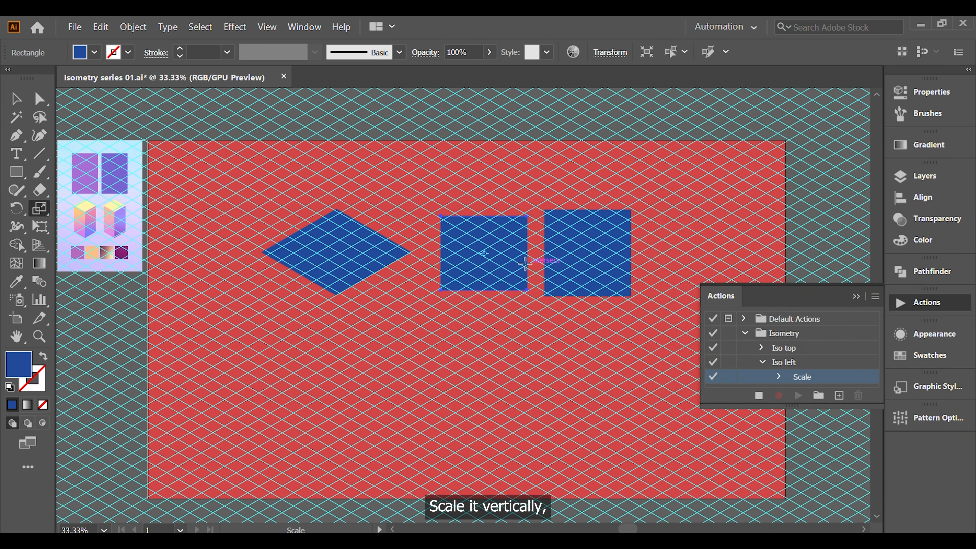
Shear the scaled middle square by -30° along the horizontal axis
right_click(499, 248)
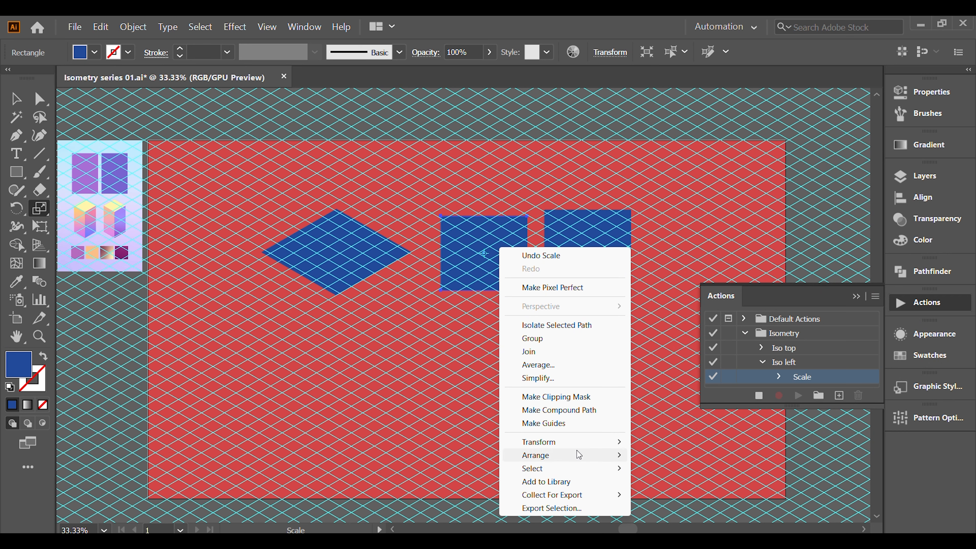
mouse_move(606, 443)
click(667, 514)
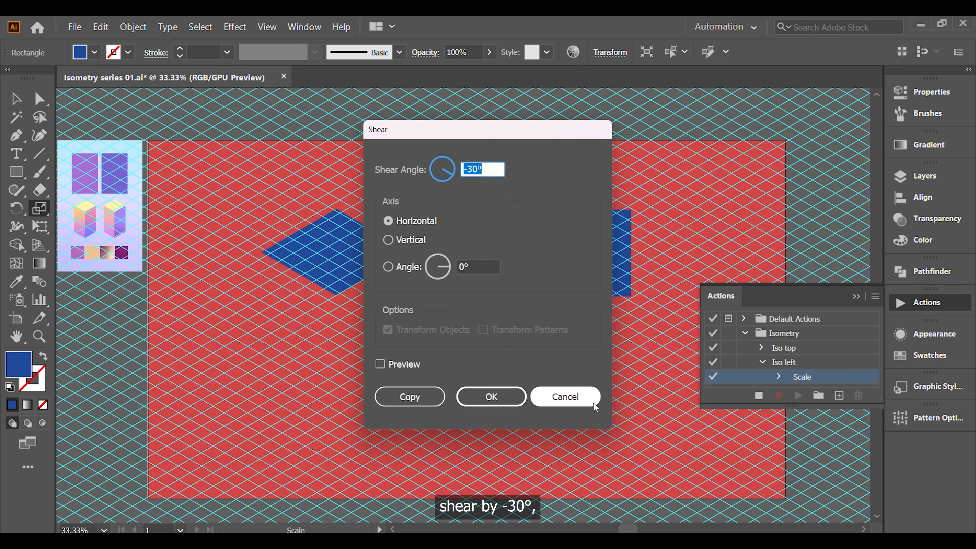
click(491, 396)
Rotate the sheared middle shape by -30° and stop recording the Iso left action
right_click(495, 230)
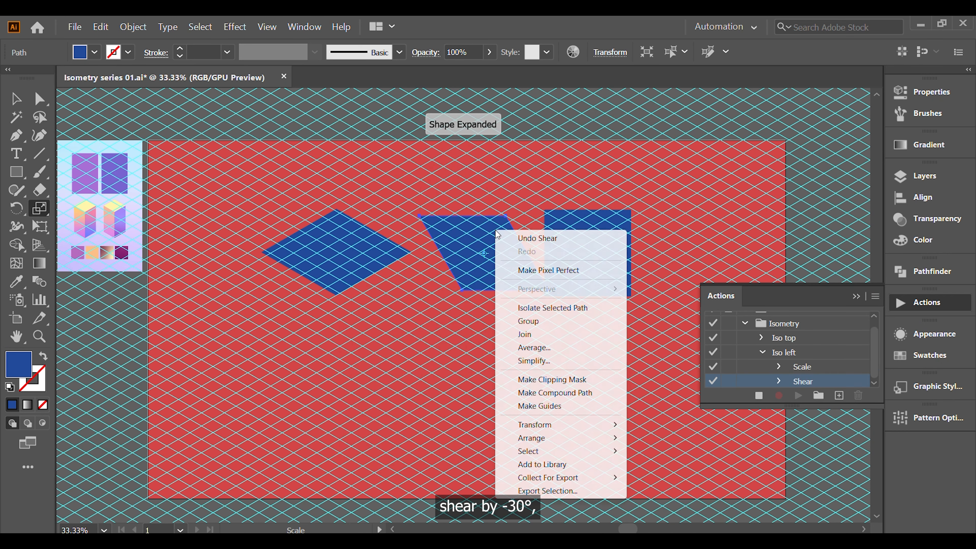
mouse_move(588, 424)
click(649, 454)
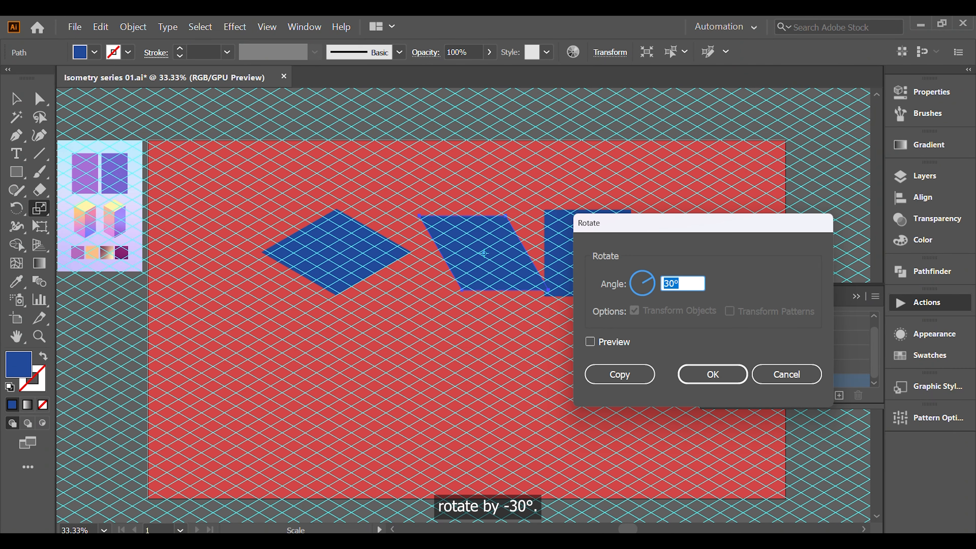
text(-30)
key(Return)
key(v)
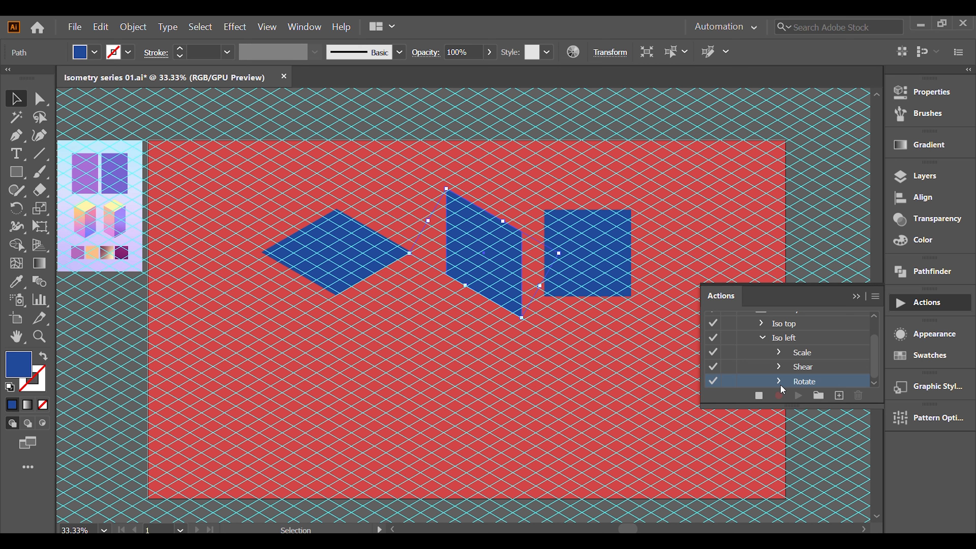
click(758, 402)
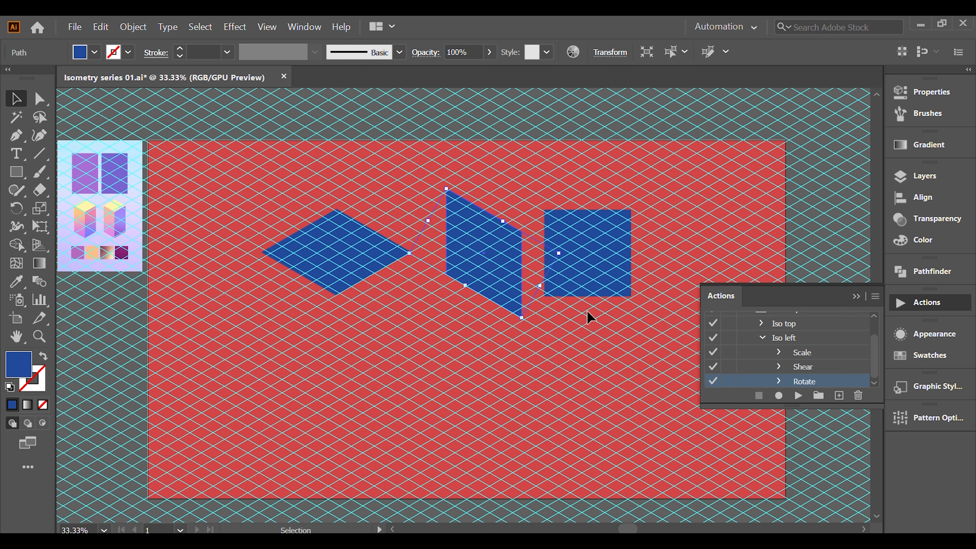
Start recording a new action named Iso right in the Isometry set with the rightmost blue square selected
click(605, 265)
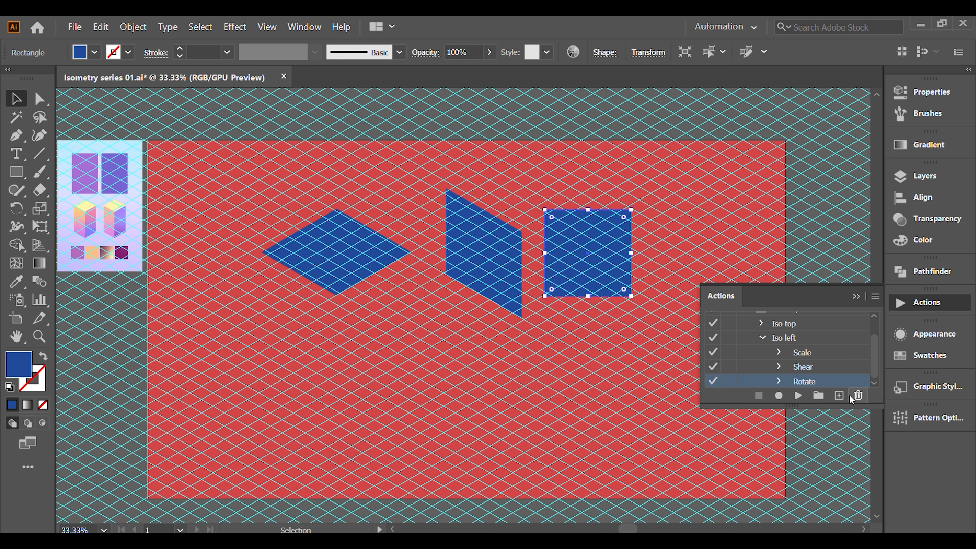
click(762, 337)
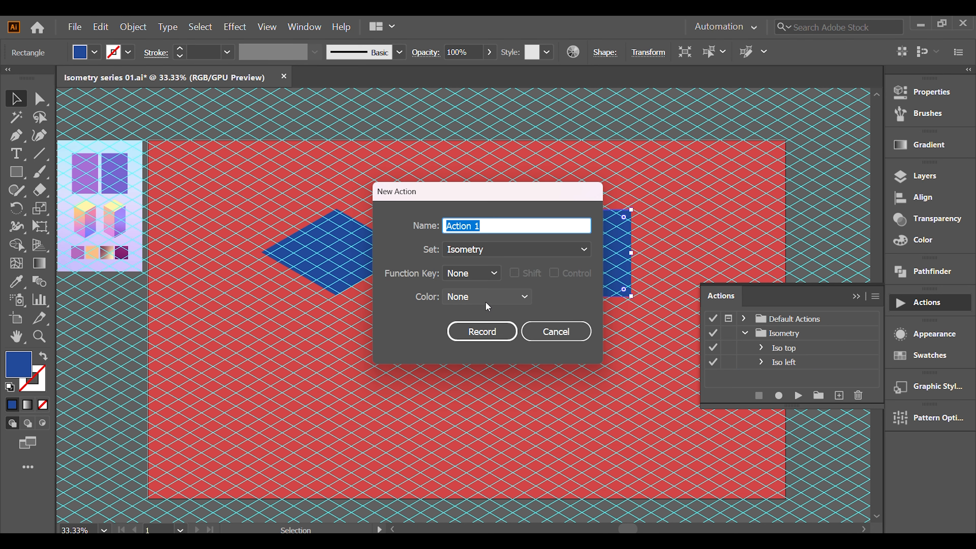
text(Is)
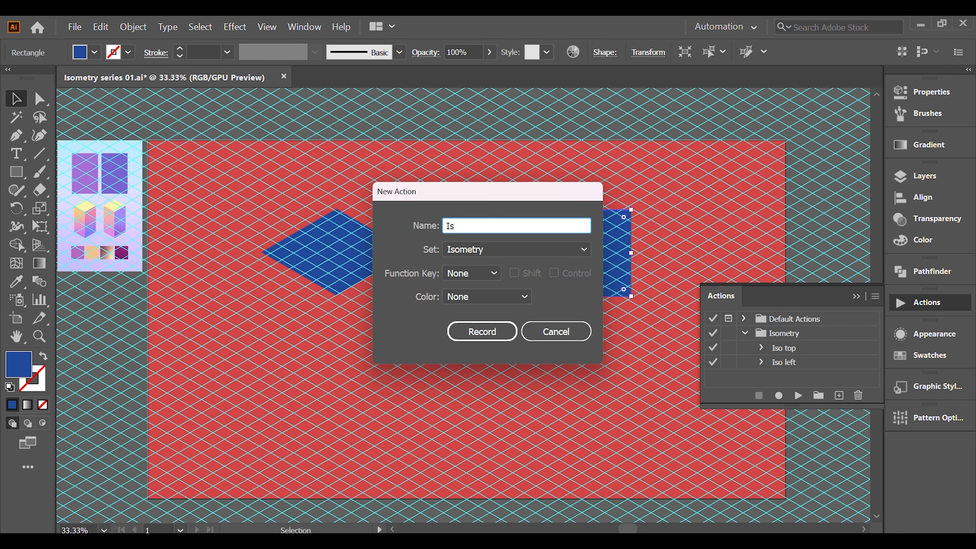
text(o right)
key(Return)
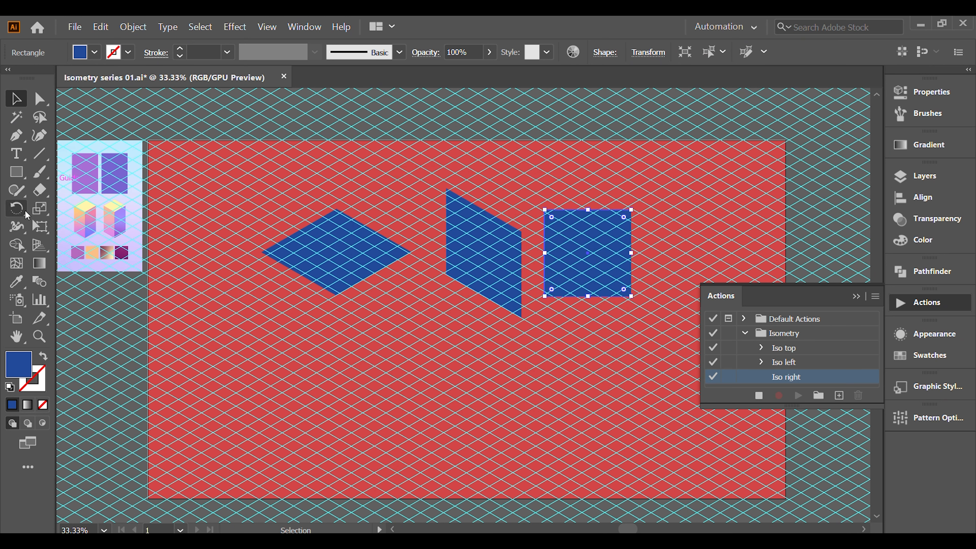
Scale the rightmost blue square non-uniformly to 100% horizontal and 86.062% vertical
double_click(40, 208)
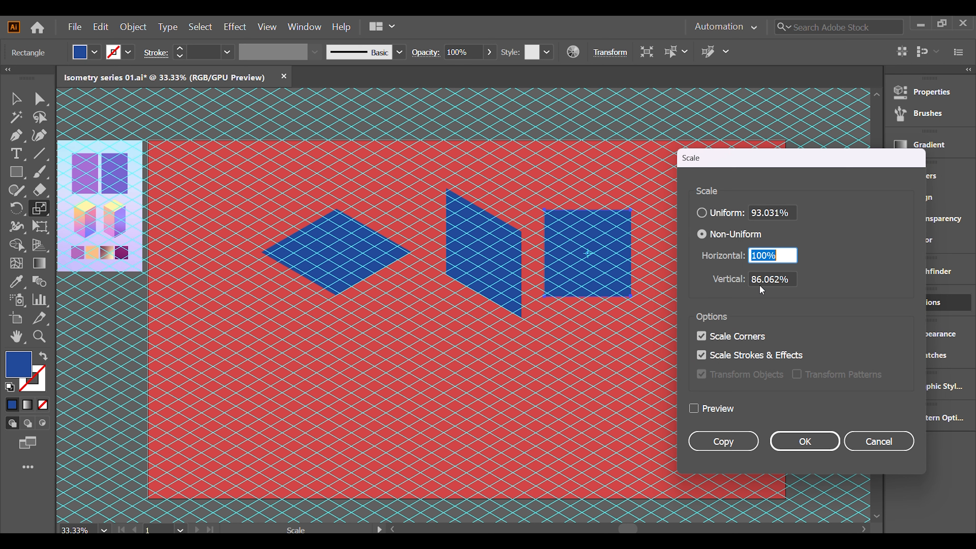
click(792, 442)
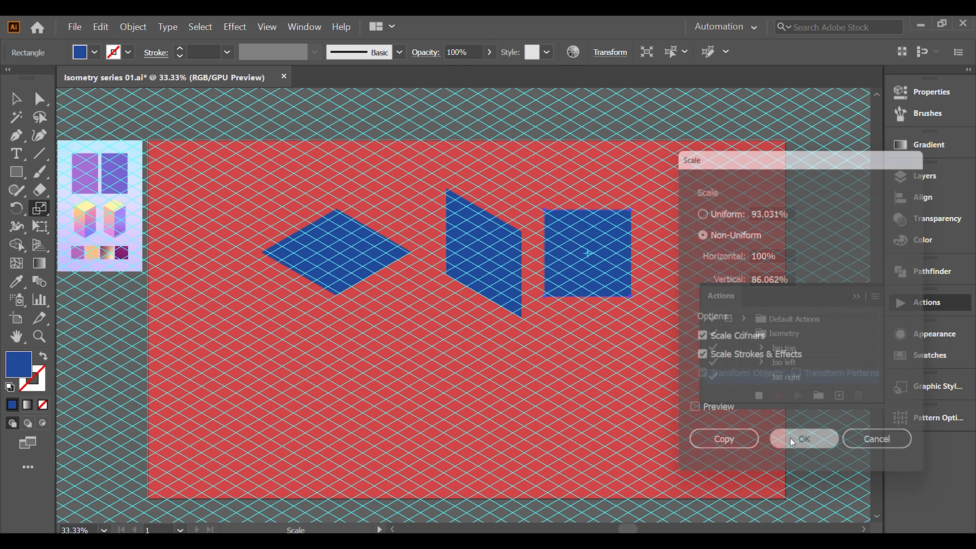
Shear the scaled rightmost square by 30° along the horizontal axis
right_click(571, 269)
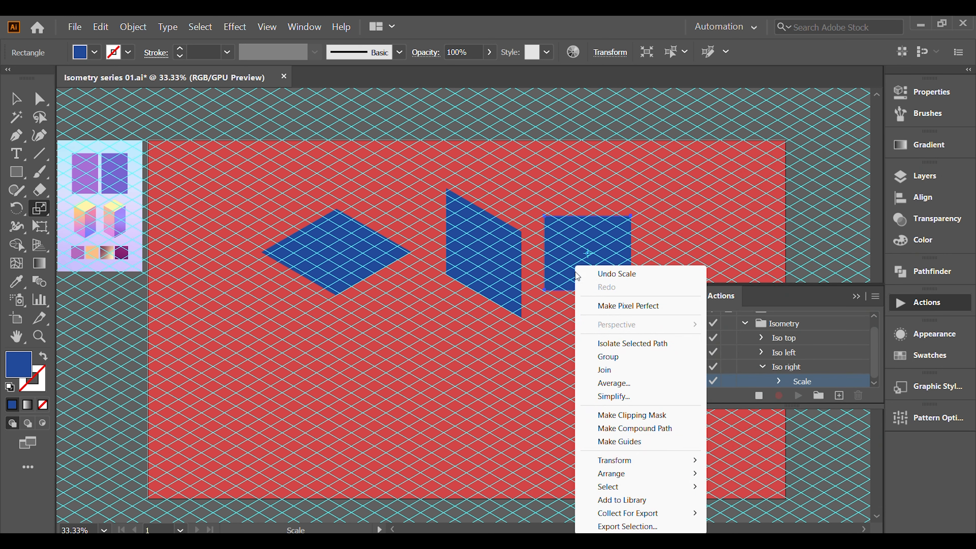
mouse_move(622, 463)
click(784, 428)
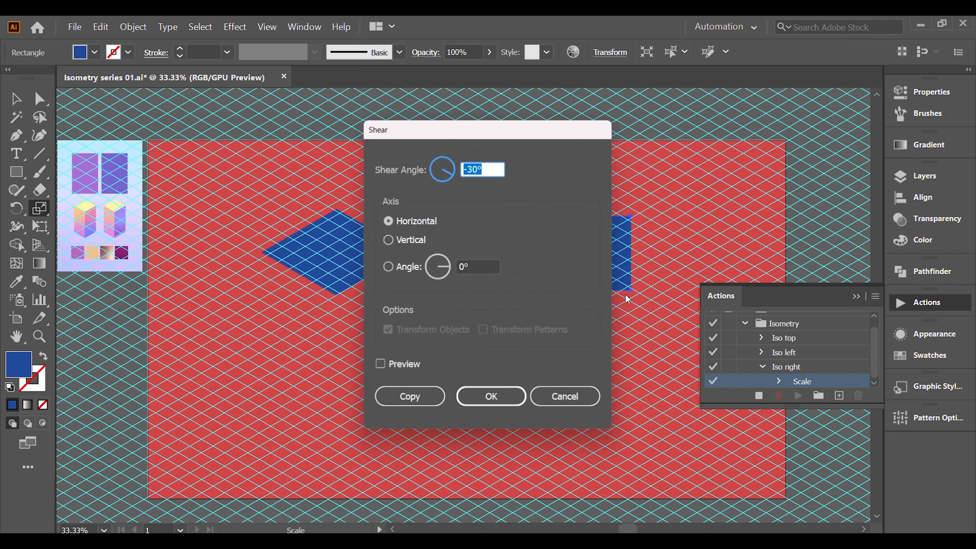
text(30)
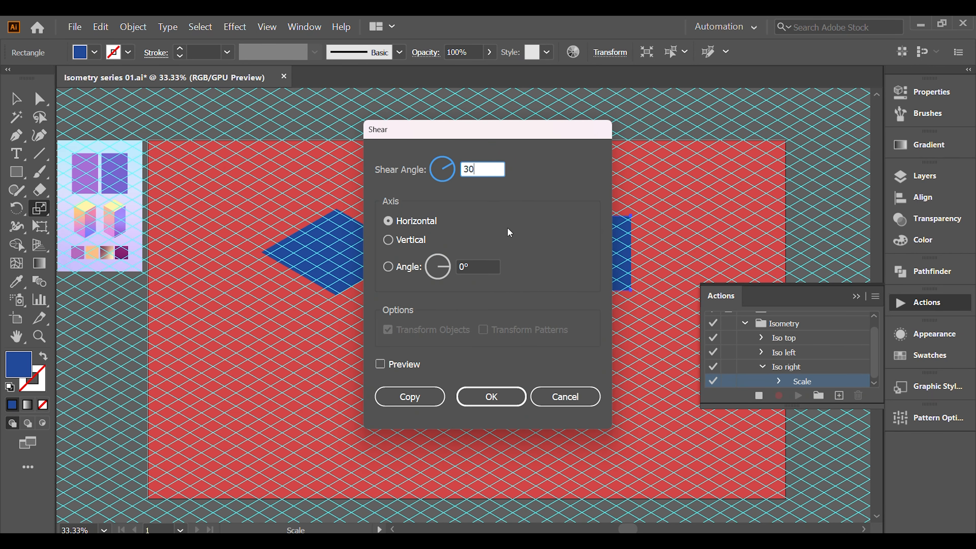
click(491, 396)
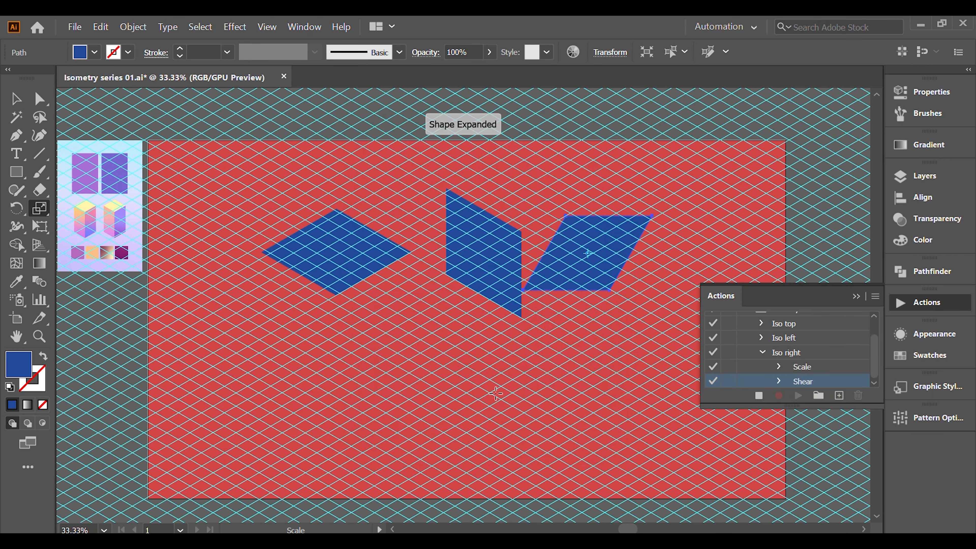
Rotate the sheared rightmost shape by 30° so it forms the right isometric face
right_click(598, 242)
mouse_move(681, 437)
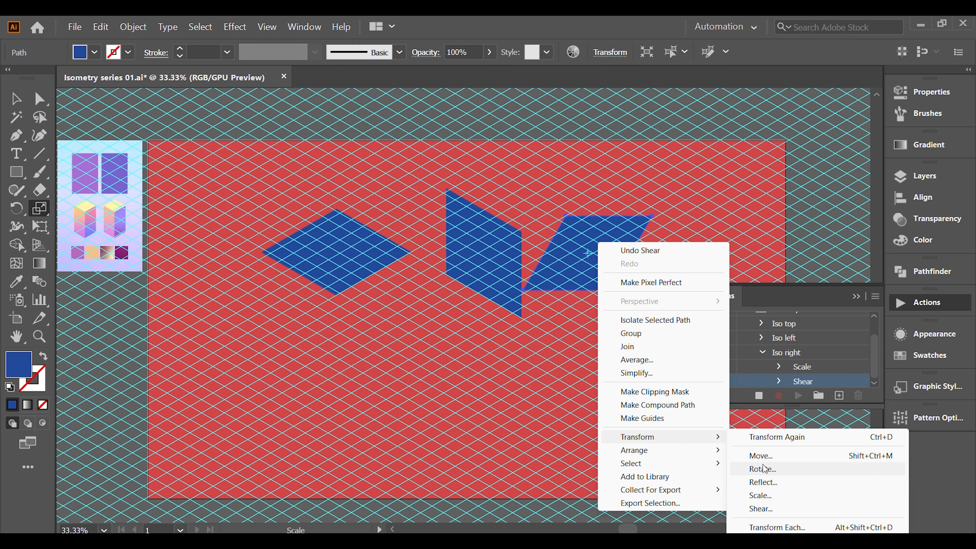
click(771, 467)
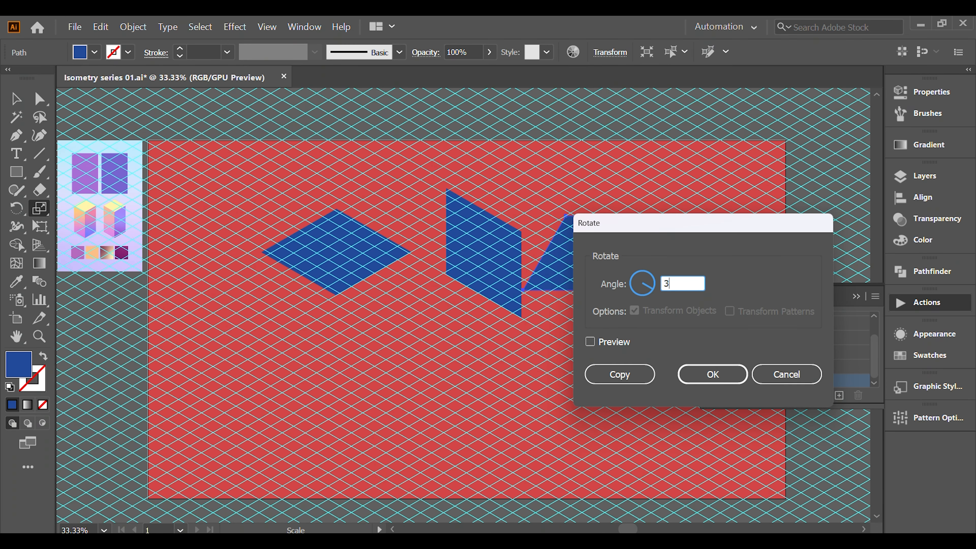
click(717, 376)
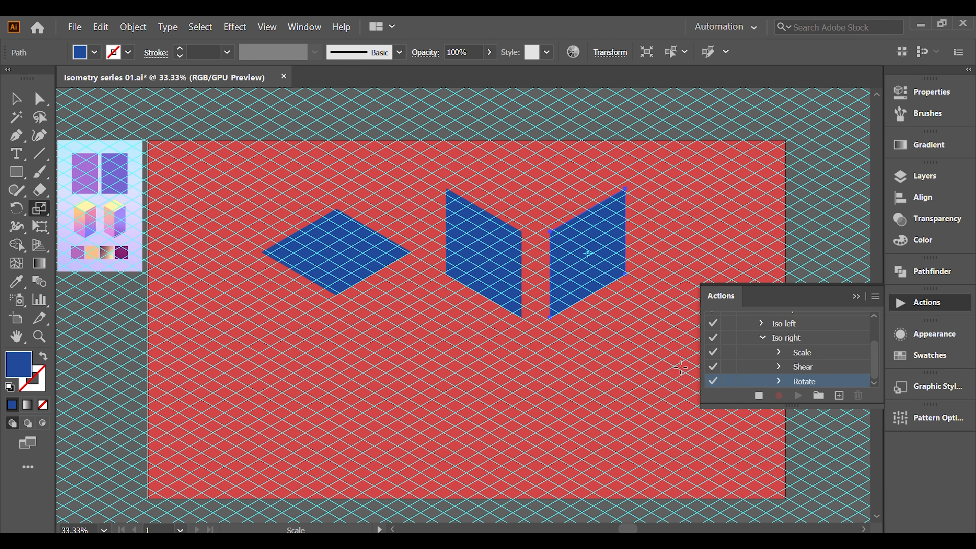
Stop recording the Iso right action, deselect the shape and put the Actions list away
key(v)
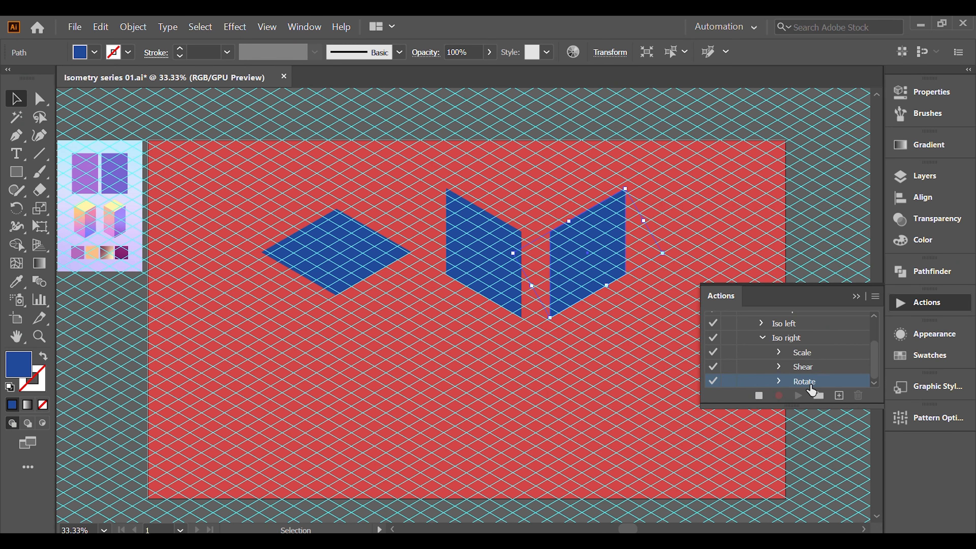
click(758, 395)
click(763, 339)
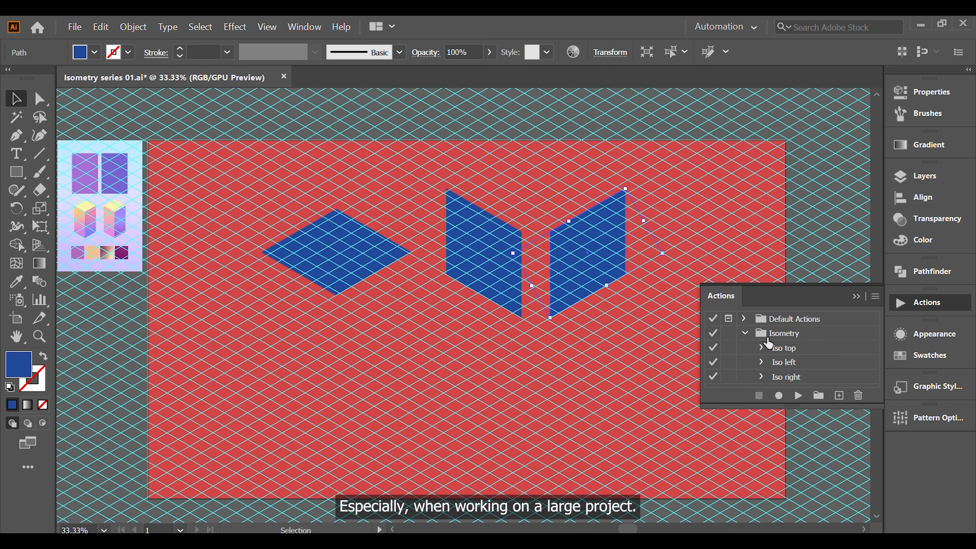
click(605, 325)
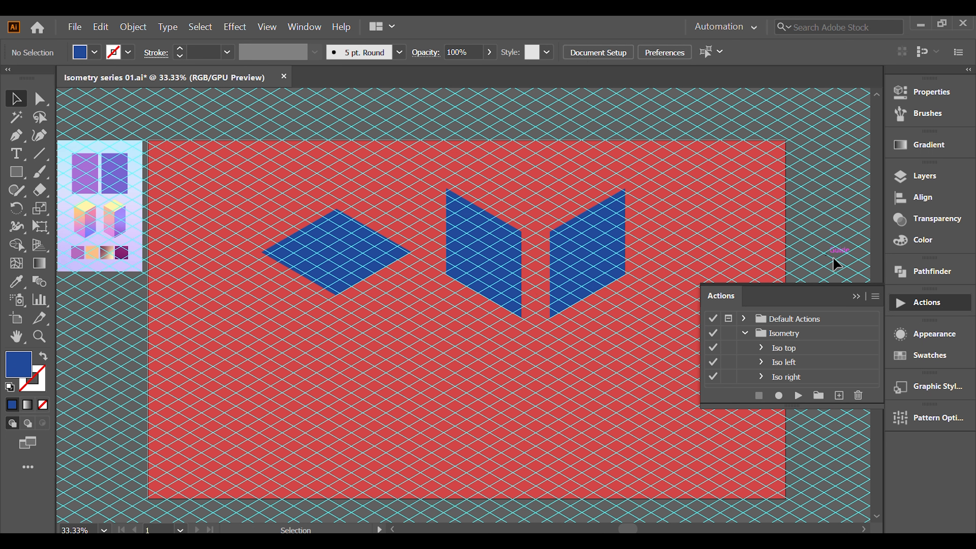
click(866, 296)
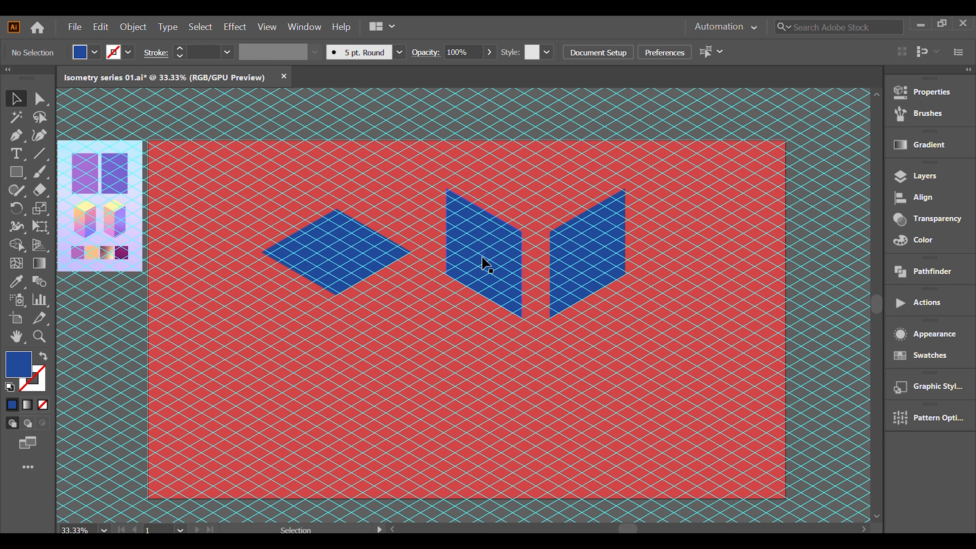
Move the left face down toward the artboard's middle and snap the right face against its right vertical edge
drag(482, 265, 427, 349)
drag(605, 262, 518, 315)
key(ctrl+1)
scroll(465, 335, up, 1)
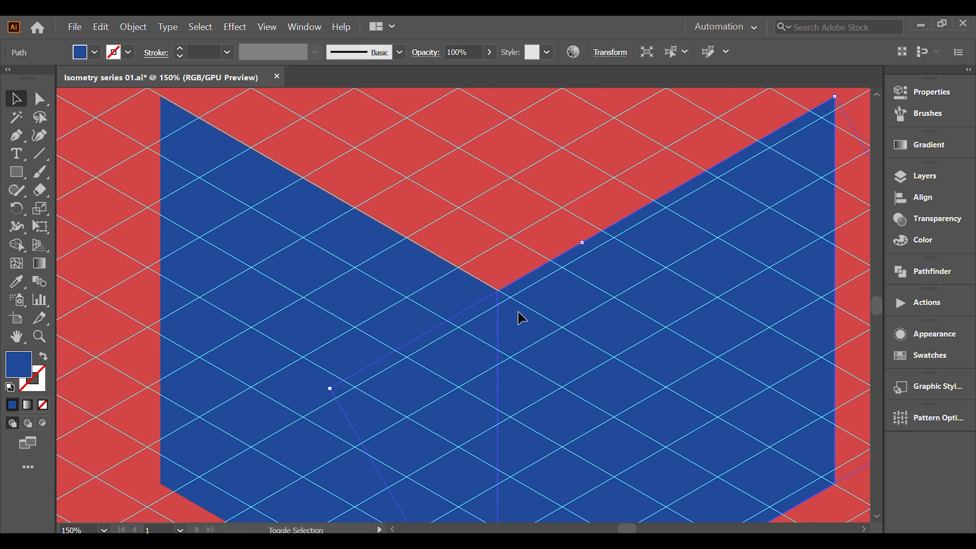
Move the top rhombus onto the upper edges of the joined left and right faces to complete the cube
scroll(518, 316, down, 2)
scroll(507, 388, down, 1)
drag(374, 261, 538, 349)
scroll(514, 310, up, 1)
scroll(514, 303, up, 1)
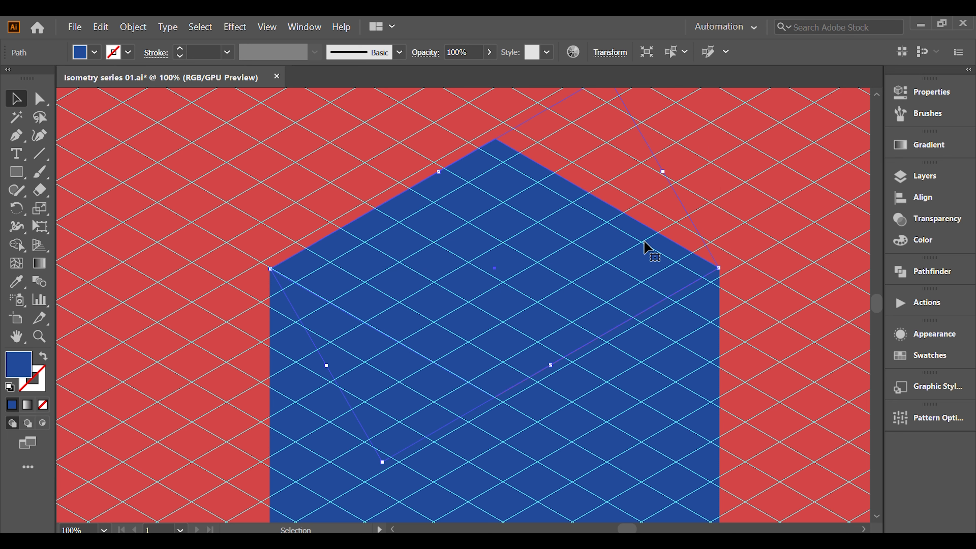
Hide the isometric grid guides, fit the whole artboard in the window and deselect the cube's top face
click(304, 27)
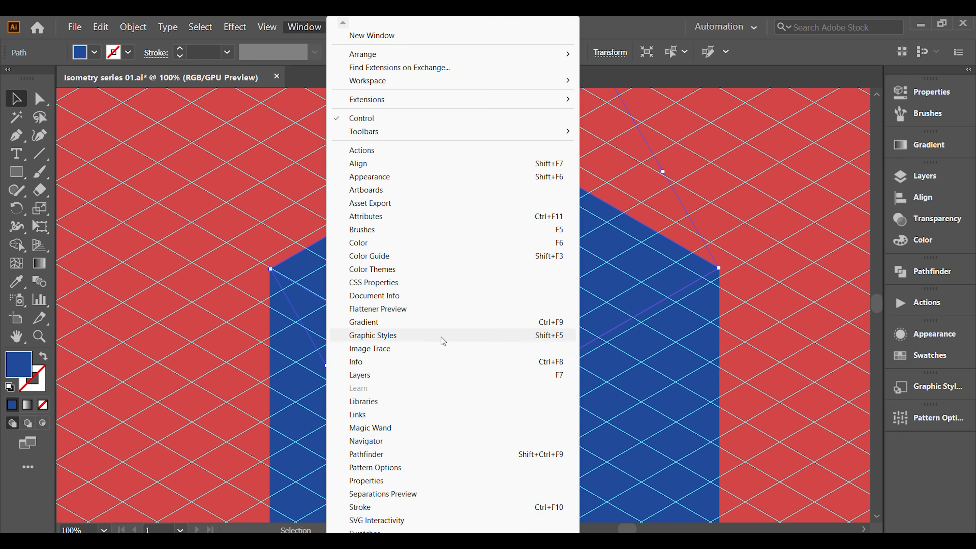
mouse_move(267, 27)
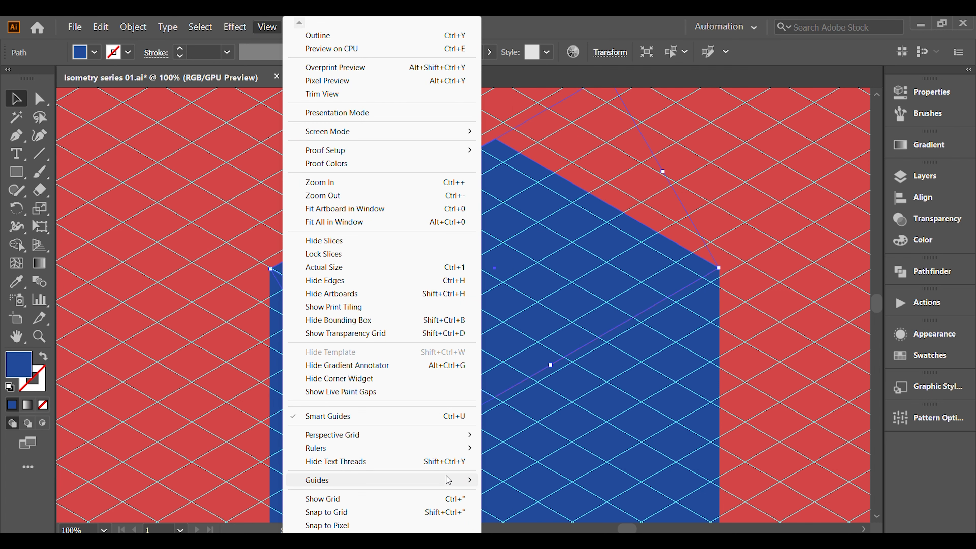
mouse_move(447, 481)
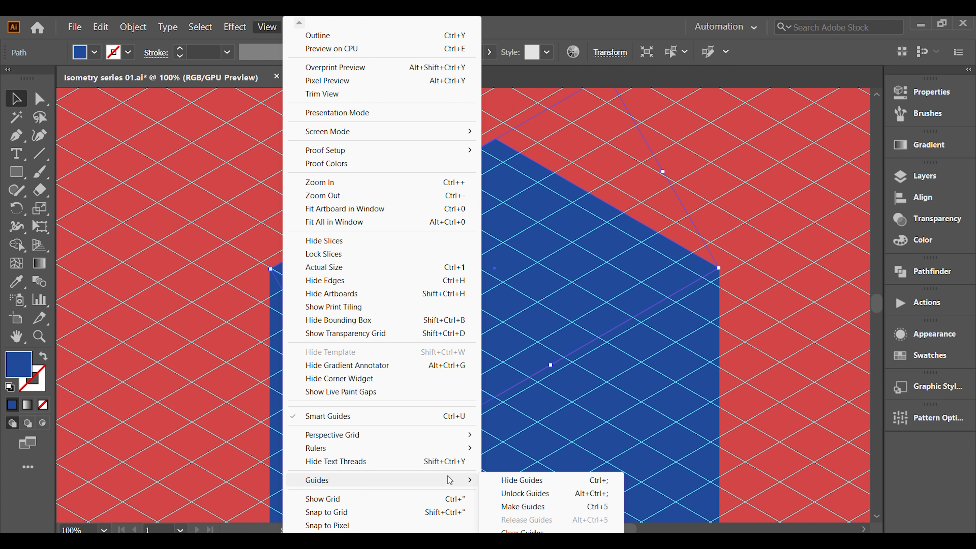
click(555, 483)
key(ctrl+0)
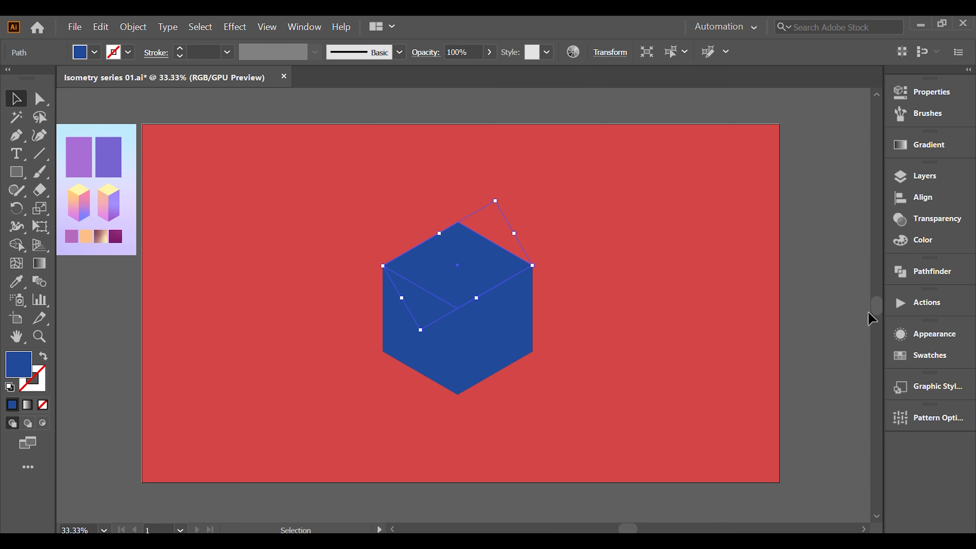
click(868, 312)
scroll(868, 313, down, 1)
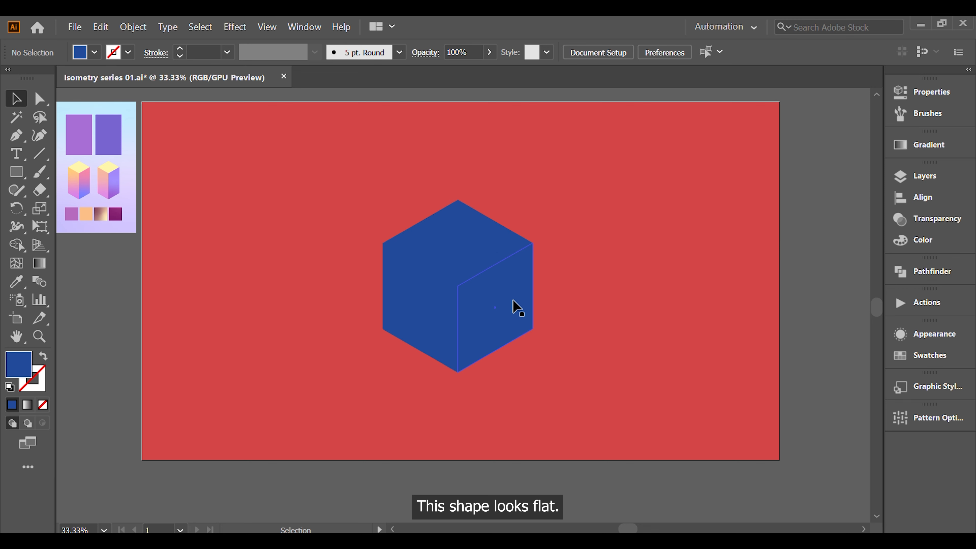
scroll(476, 300, up, 1)
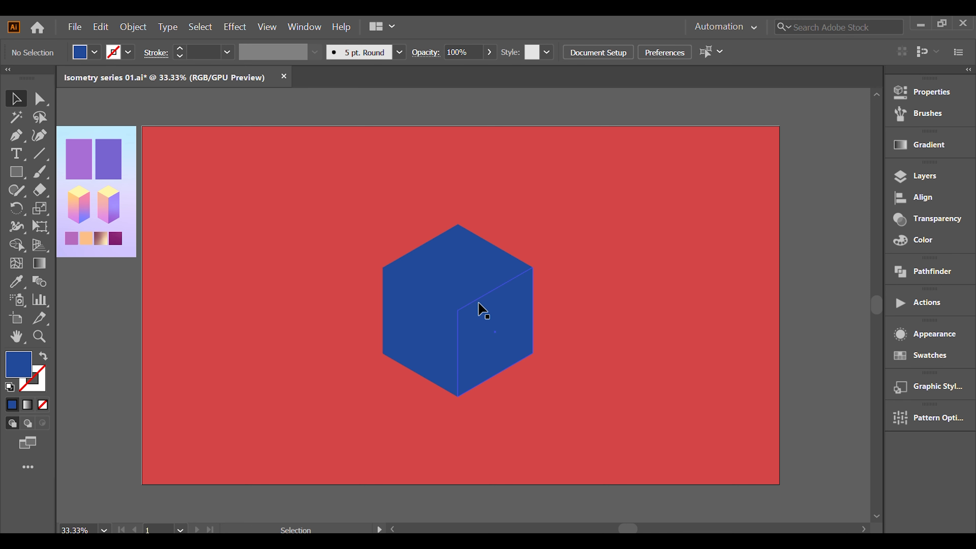